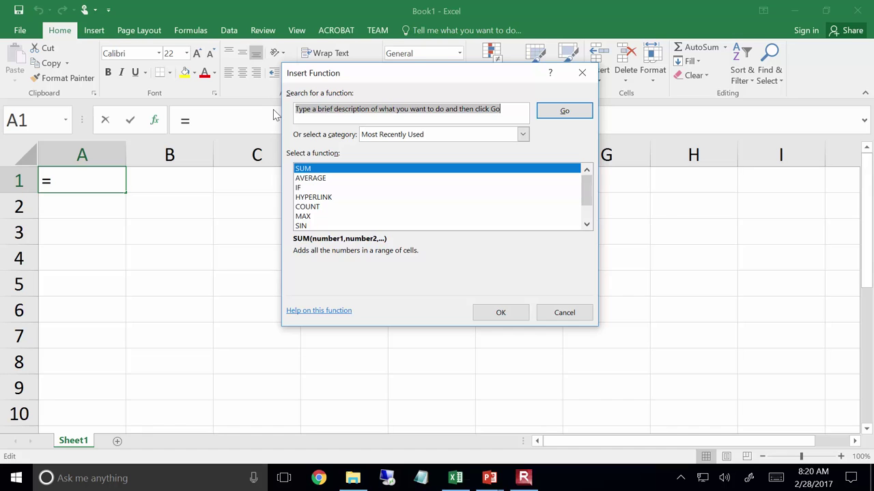
- Dismiss the function chooser without inserting anything and enter 2 in cell A1
key("Escape")
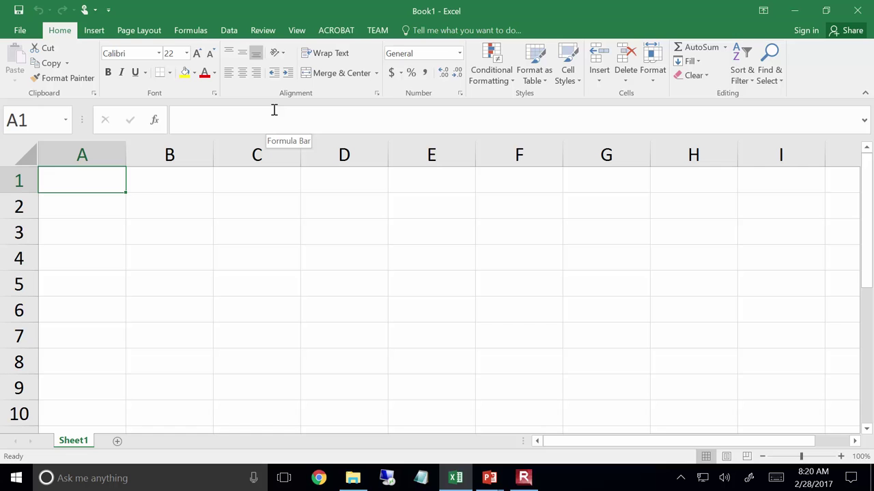
type("2")
key("Return")
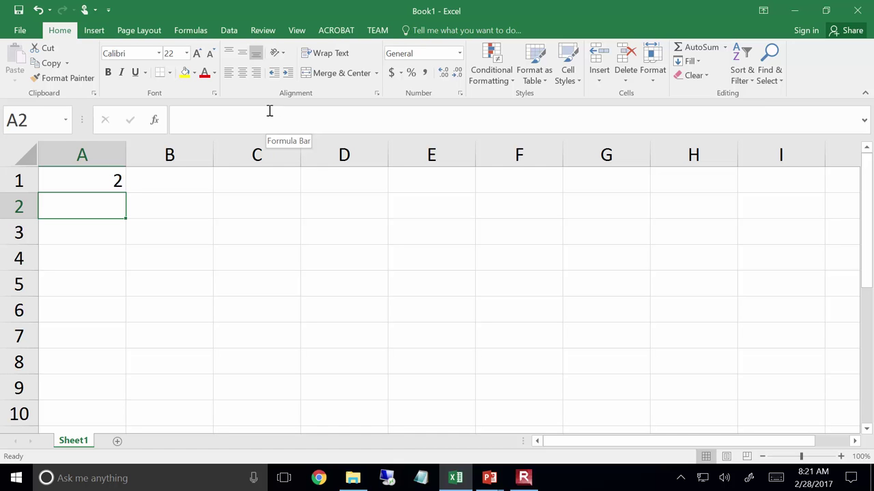
- Start inserting a function in cell A2 and search the function library for "natural logarithm"
left_click(155, 120)
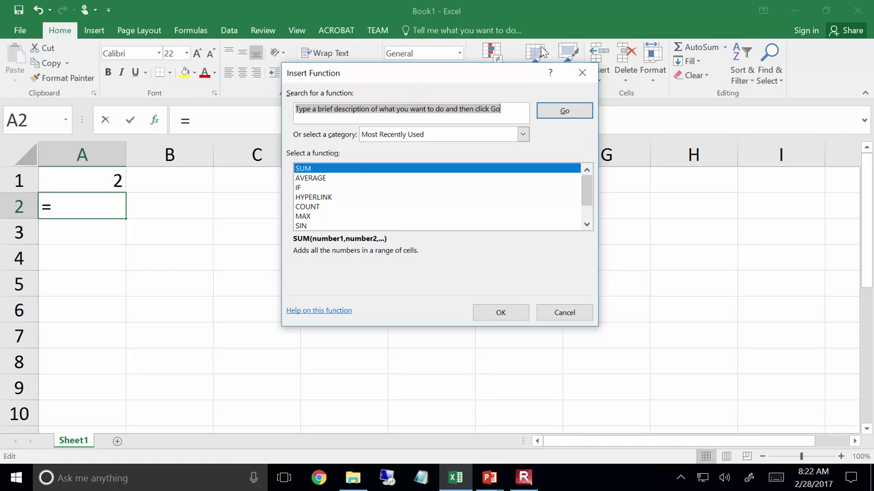
left_click(503, 114)
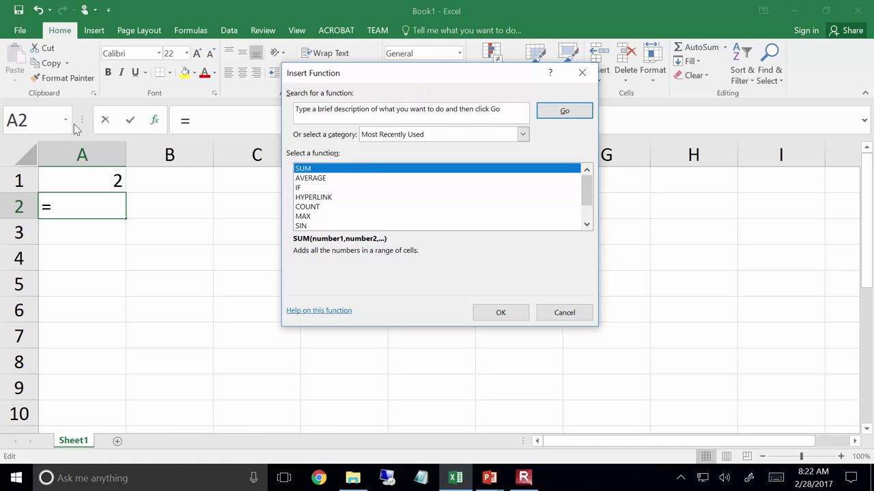
key("BackSpace")
key("BackSpace")
key("BackSpace")
key("BackSpace")
key("BackSpace")
key("BackSpace")
key("BackSpace")
key("BackSpace")
key("BackSpace")
key("BackSpace")
key("BackSpace")
key("BackSpace")
key("BackSpace")
key("BackSpace")
key("BackSpace")
key("BackSpace")
key("BackSpace")
key("BackSpace")
key("BackSpace")
key("BackSpace")
key("BackSpace")
key("BackSpace")
key("BackSpace")
key("BackSpace")
key("BackSpace")
key("BackSpace")
key("BackSpace")
key("BackSpace")
key("BackSpace")
key("BackSpace")
key("BackSpace")
key("BackSpace")
key("BackSpace")
key("BackSpace")
key("BackSpace")
key("BackSpace")
key("BackSpace")
key("BackSpace")
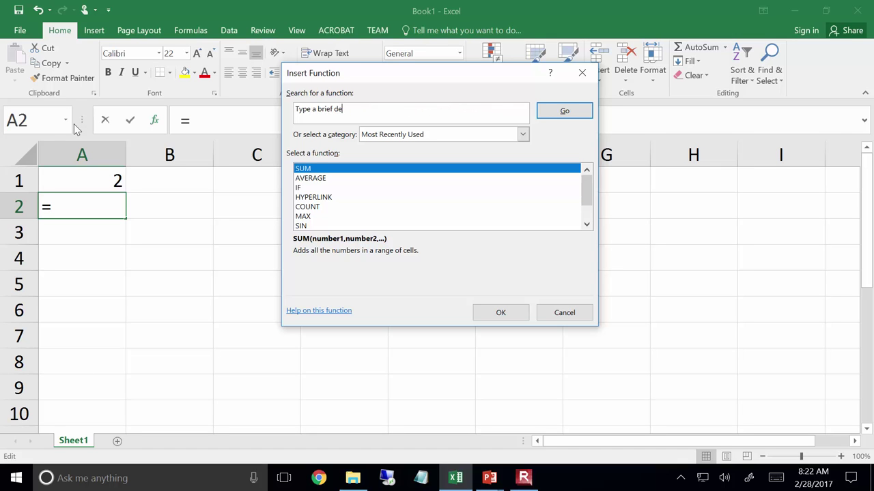
type("natural logarithm")
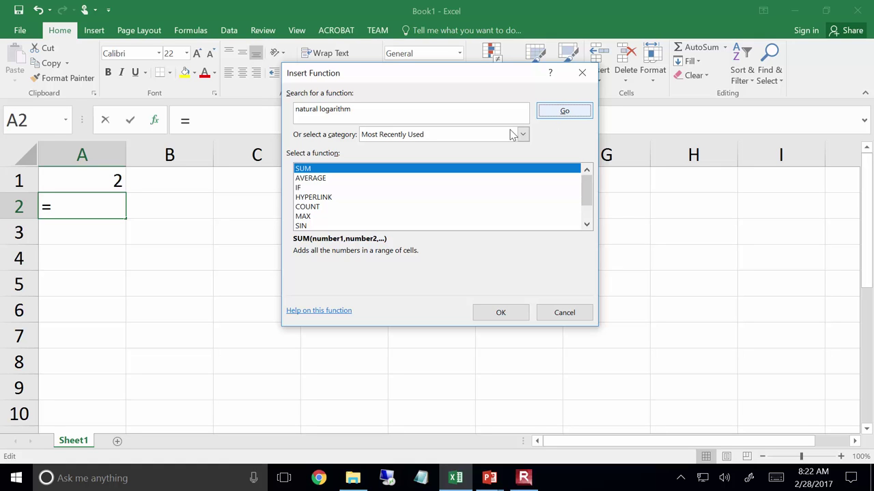
key("Return")
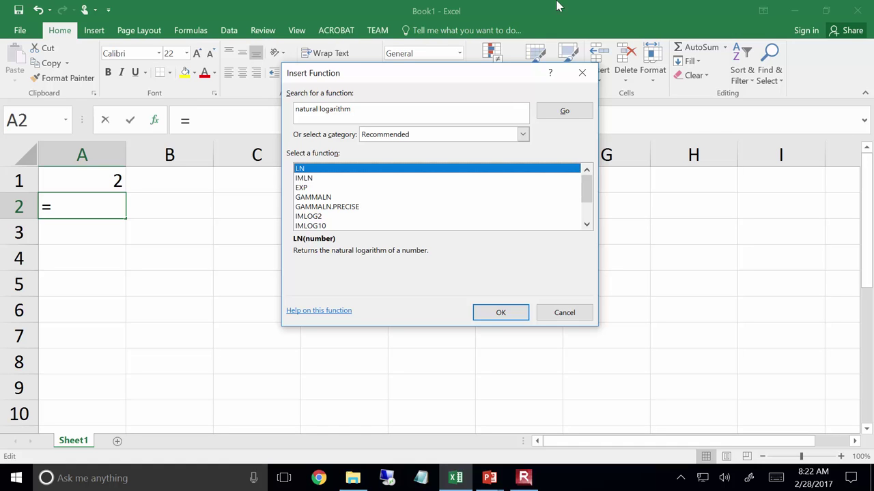
- Insert the LN function in A2 with cell A1 as its number, and recheck its arguments without changing them
left_click(487, 318)
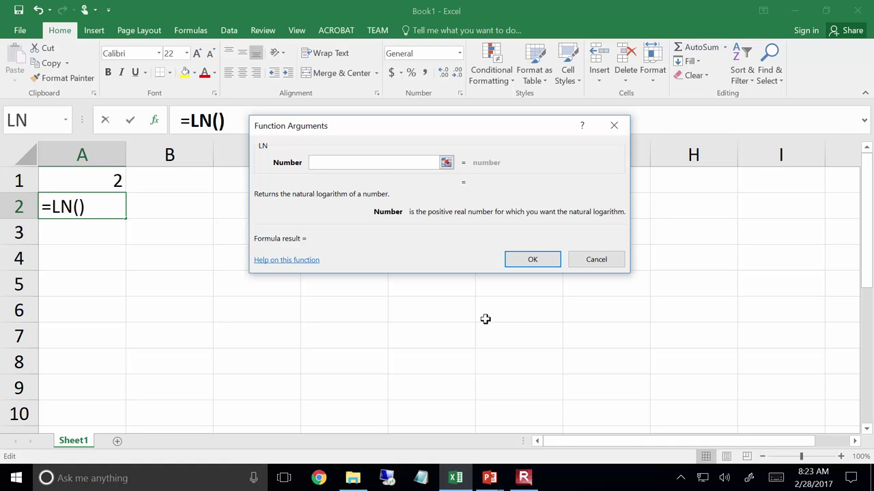
left_click(446, 164)
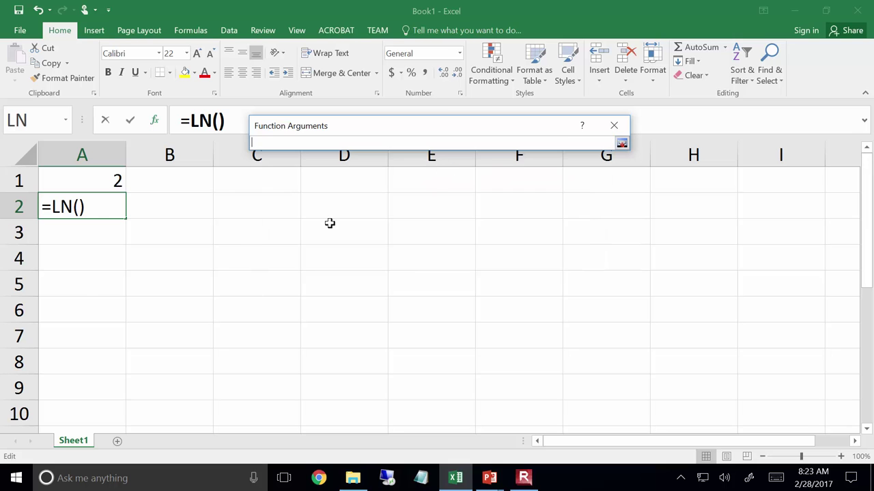
left_click(82, 186)
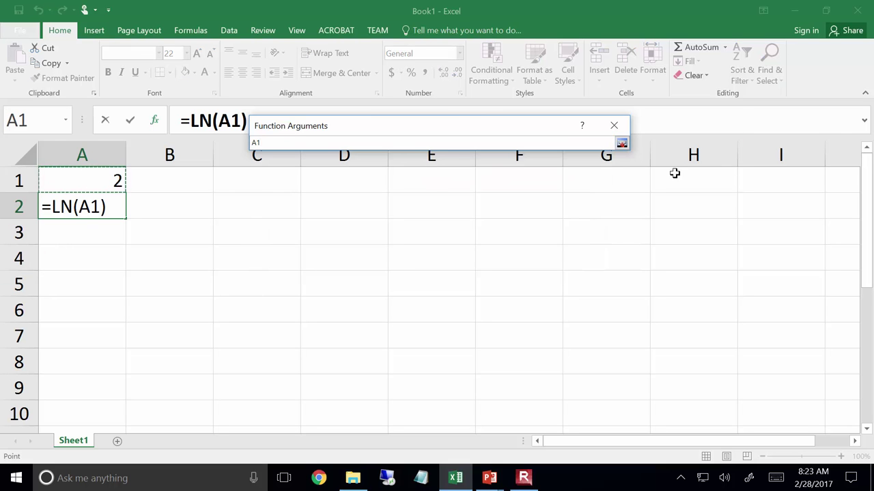
left_click(622, 144)
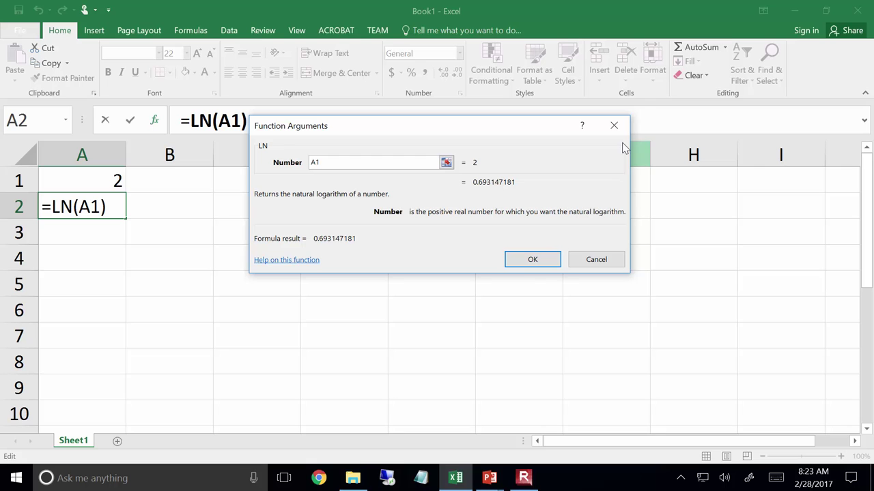
left_click(526, 263)
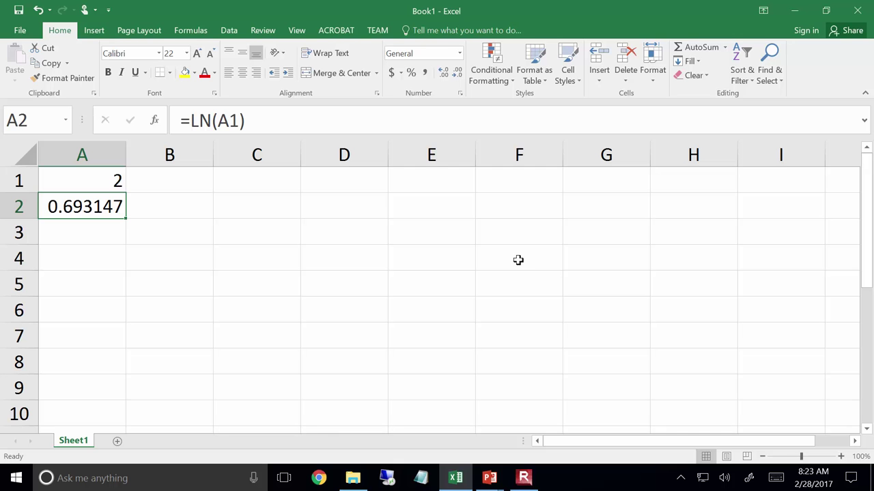
left_click(155, 120)
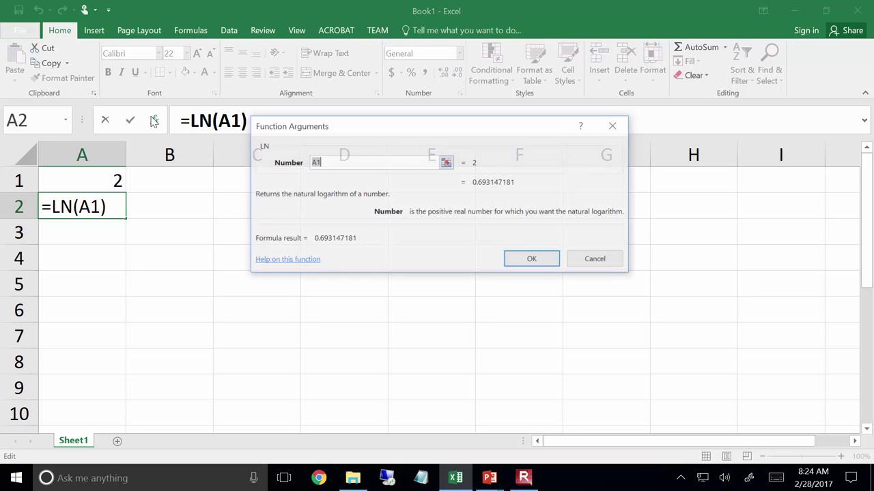
left_click(608, 259)
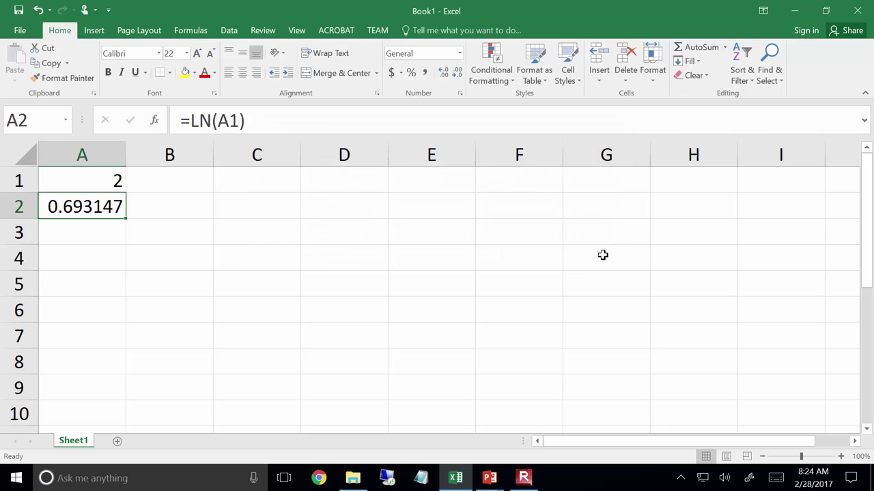
- Browse the Financial function category from cell B4 and select PV to read its description
left_click(182, 255)
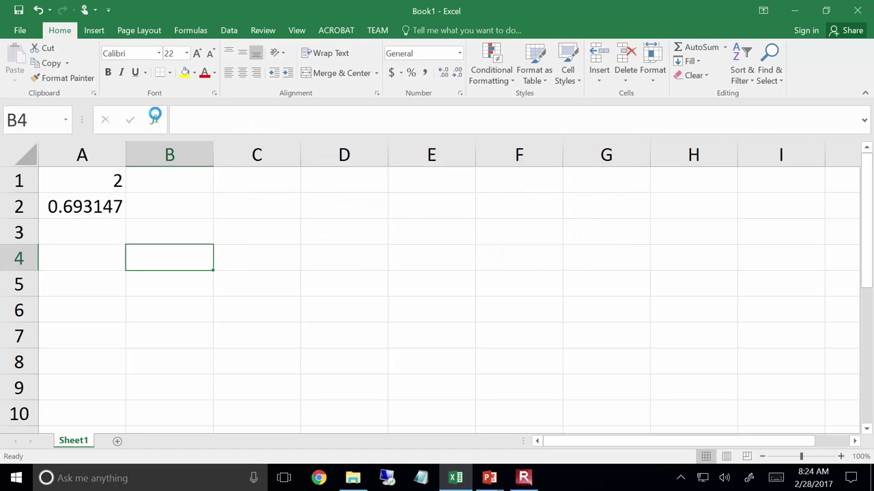
left_click(155, 120)
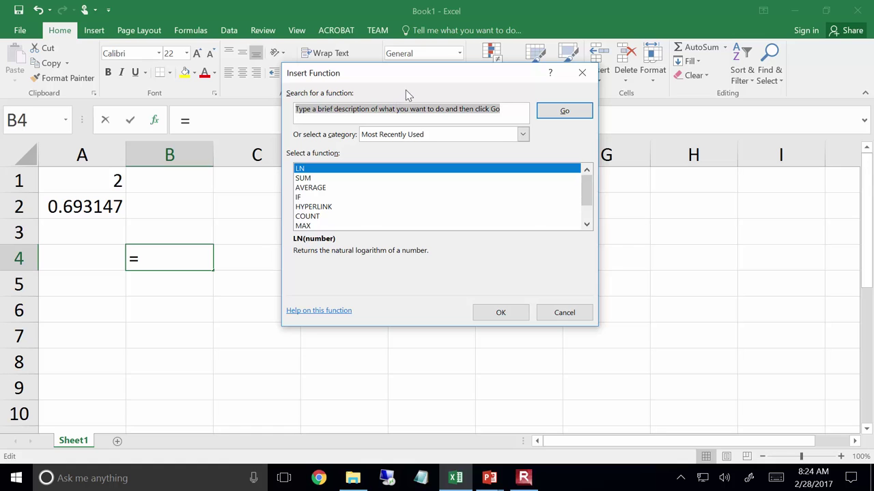
left_click(523, 134)
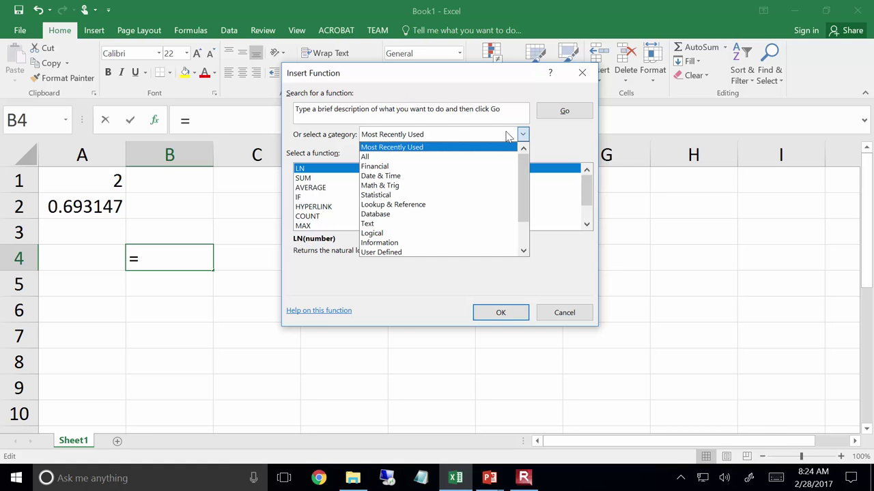
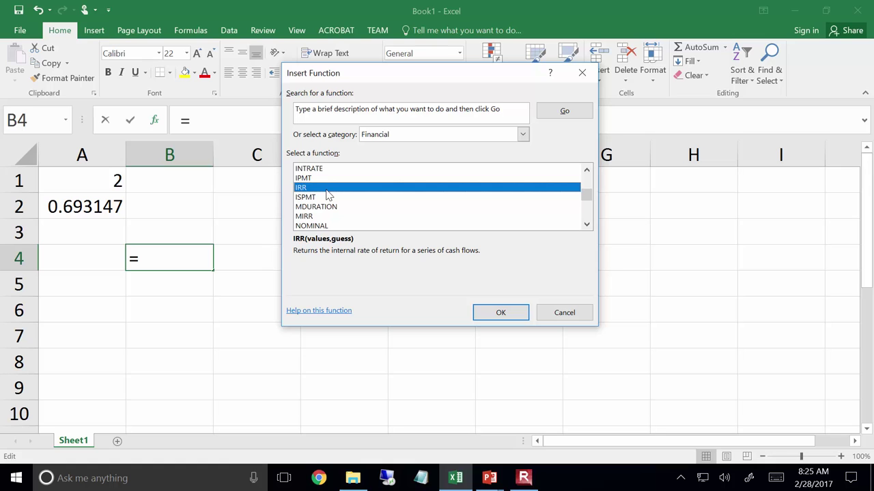
scroll(327, 196, "down", 5)
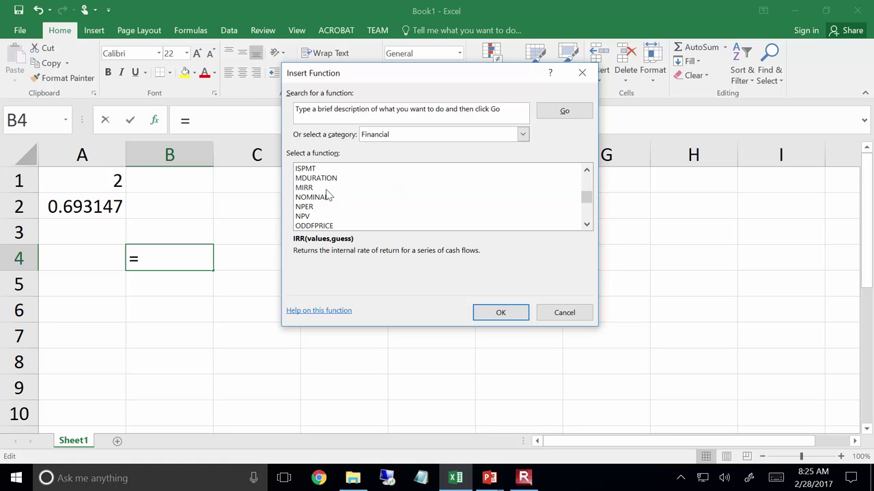
left_click(300, 207)
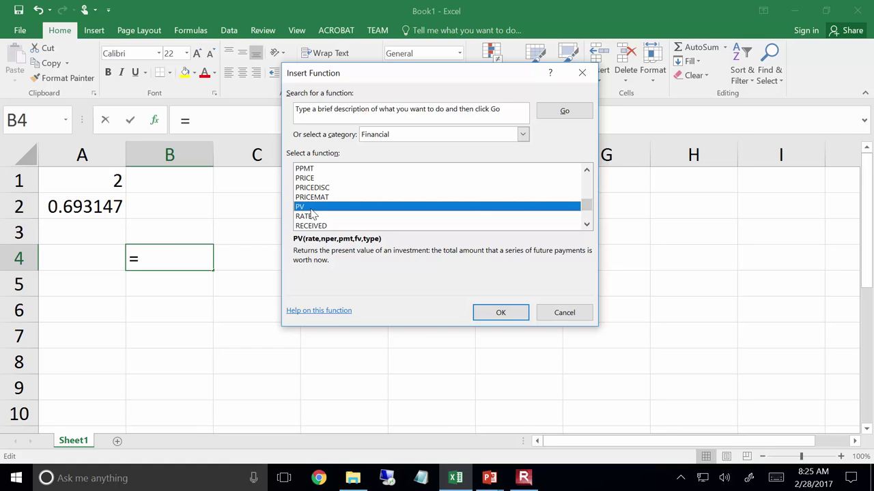
- Look through the Statistical function category and close the function chooser without inserting anything in B4
left_click(370, 138)
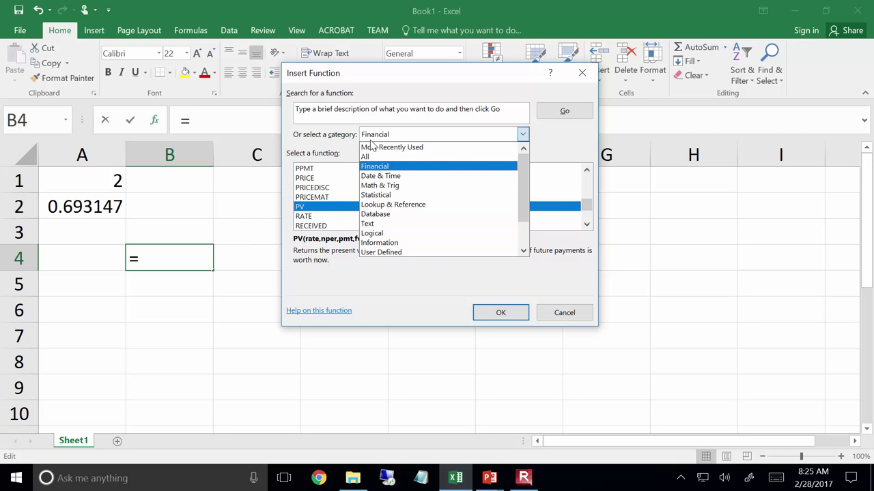
left_click(394, 196)
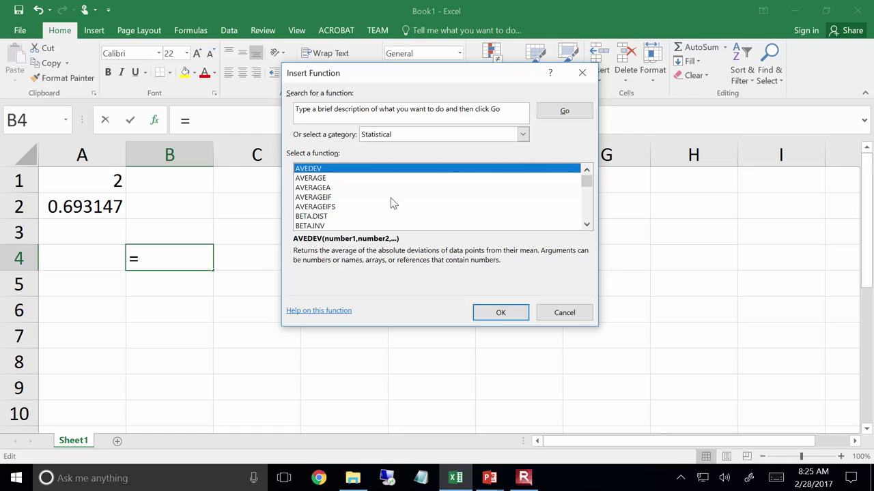
scroll(392, 204, "down", 1)
scroll(393, 204, "down", 2)
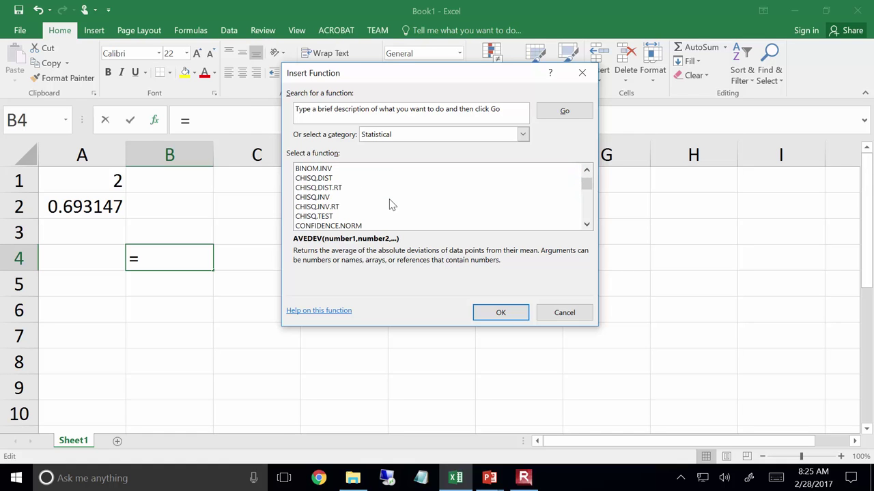
scroll(392, 204, "down", 2)
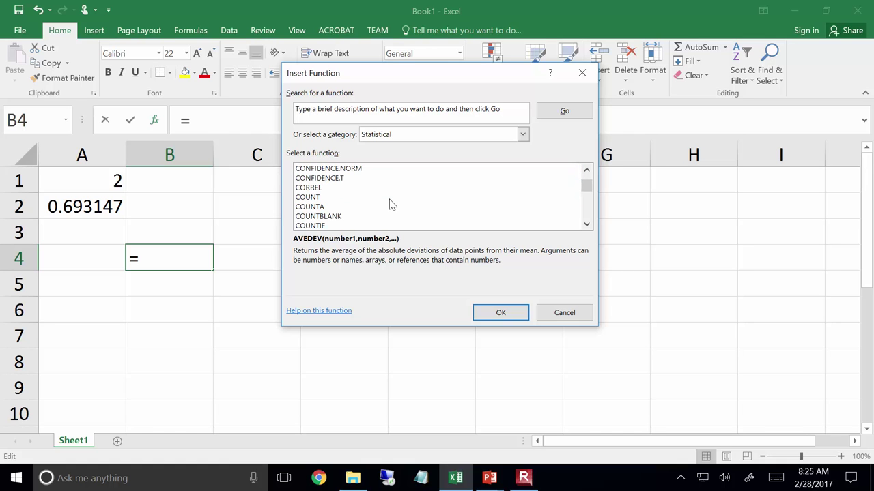
scroll(393, 205, "up", 6)
scroll(390, 212, "down", 6)
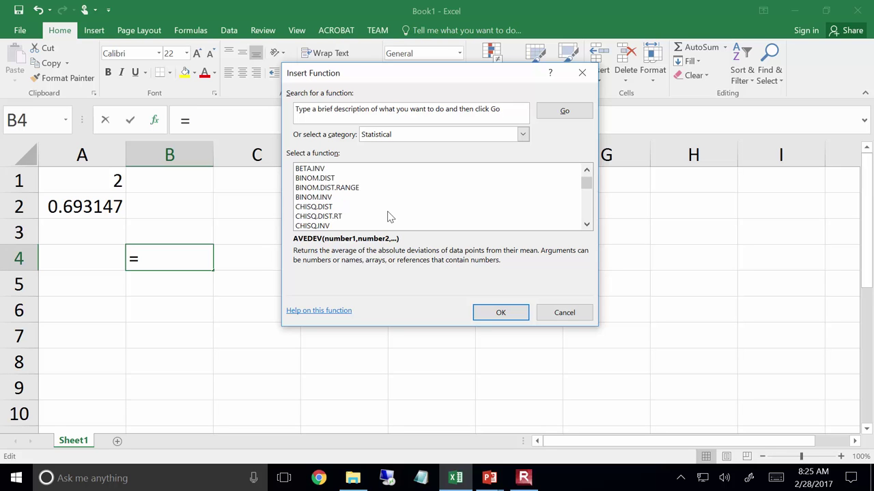
scroll(390, 217, "down", 1)
scroll(389, 216, "down", 13)
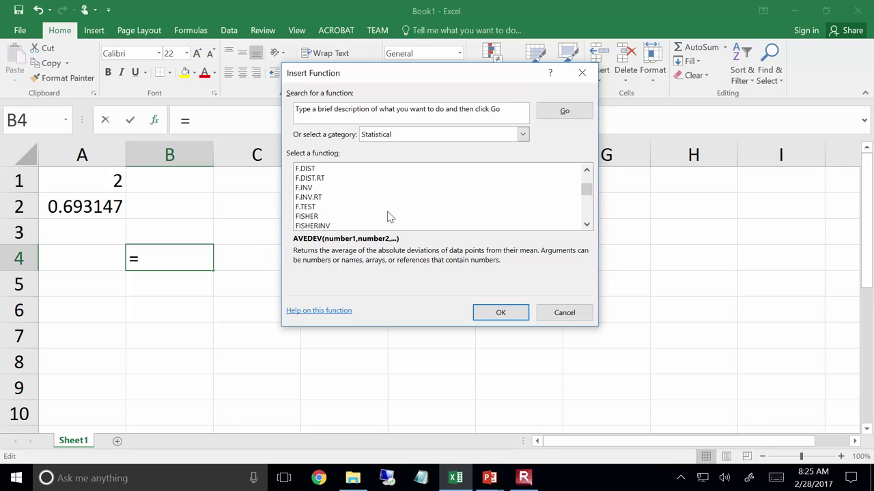
scroll(389, 217, "down", 8)
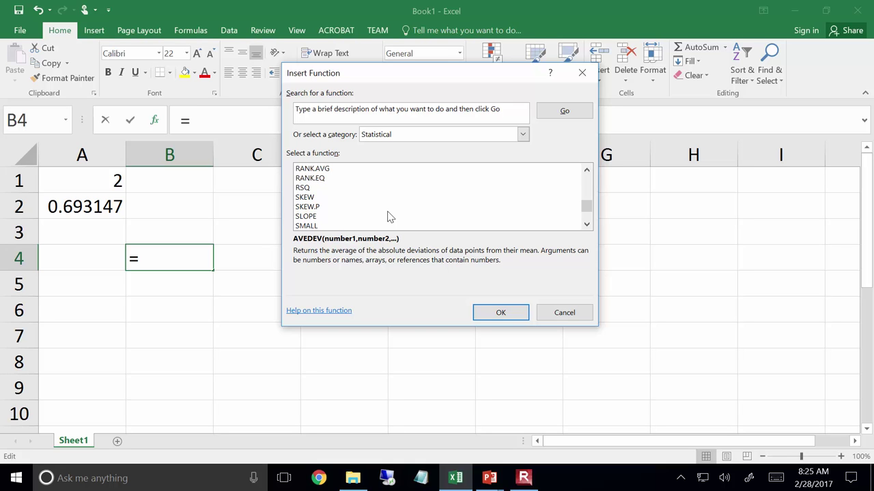
key("Escape")
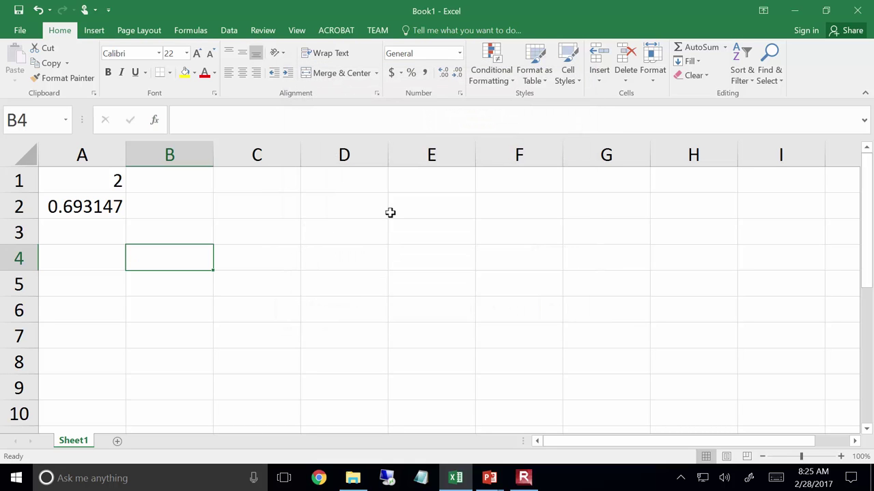
- Switch to the PowerPoint lecture, present it from slide 3, and advance to slide 6 on useful Math & Trig functions
left_click(489, 478)
left_click(522, 419)
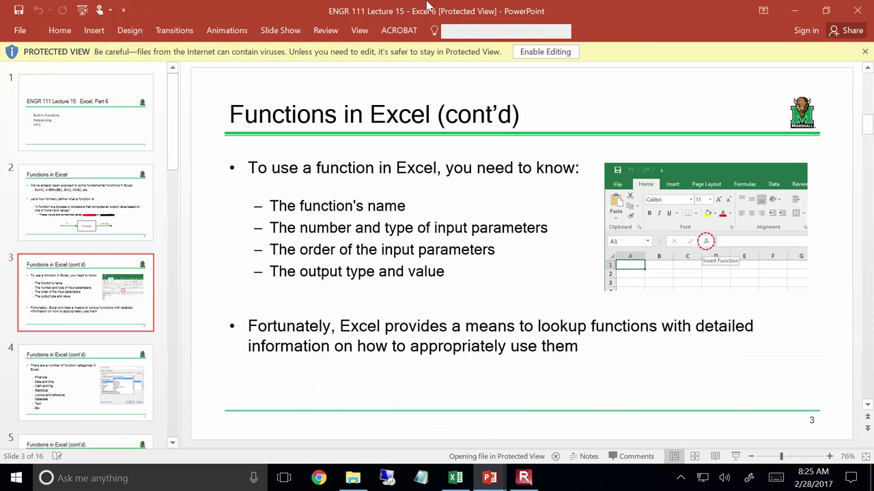
key("shift+F5")
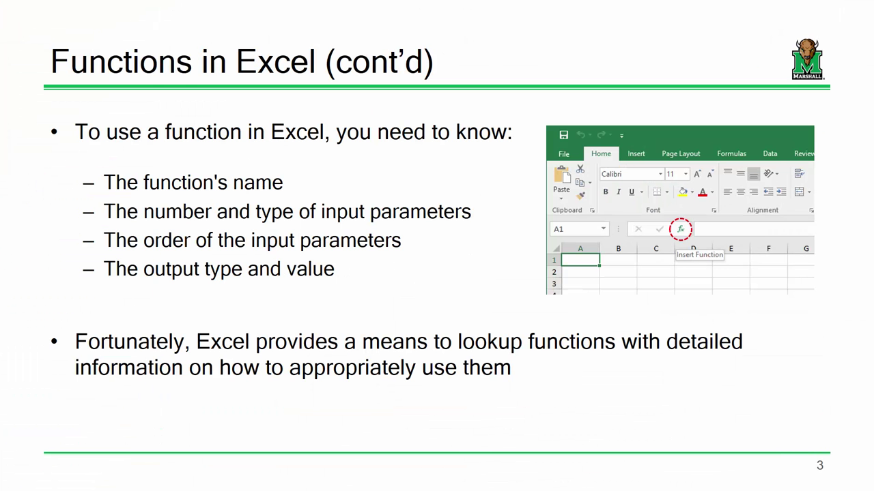
key("Right")
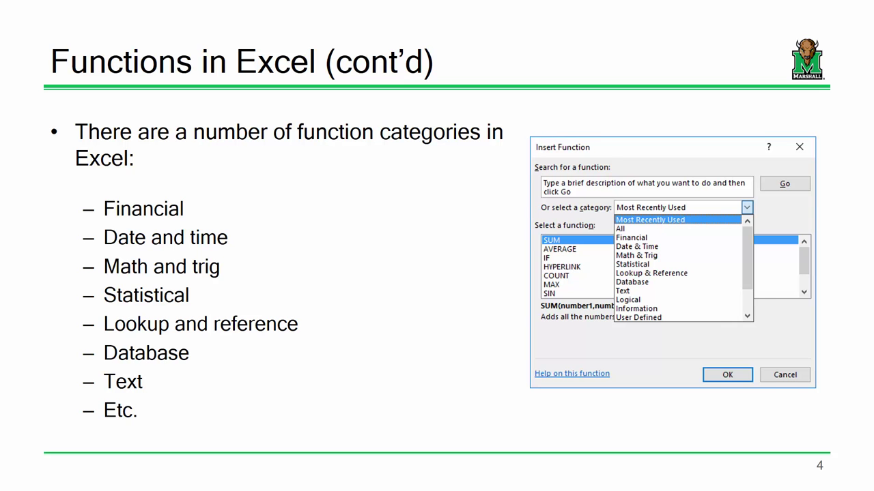
key("Right")
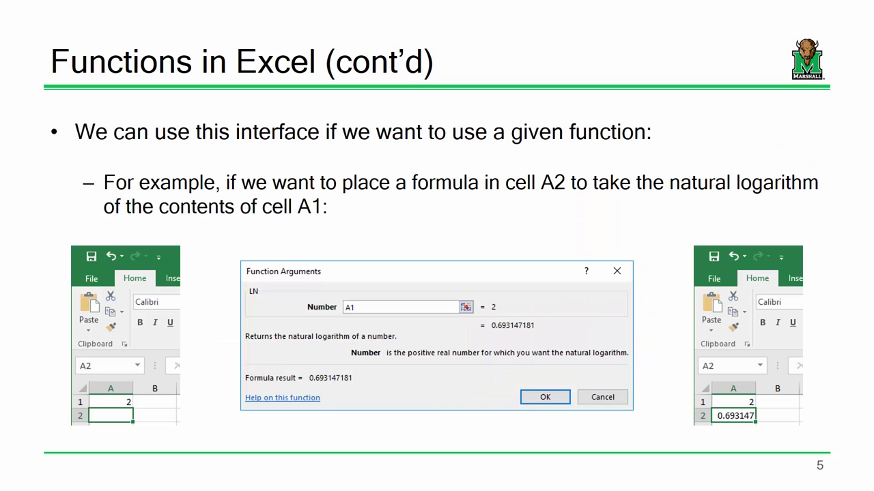
key("Right")
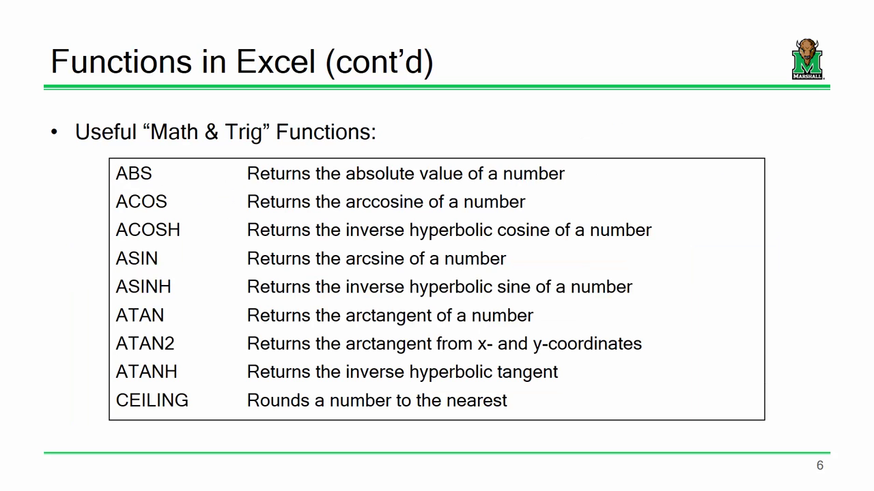
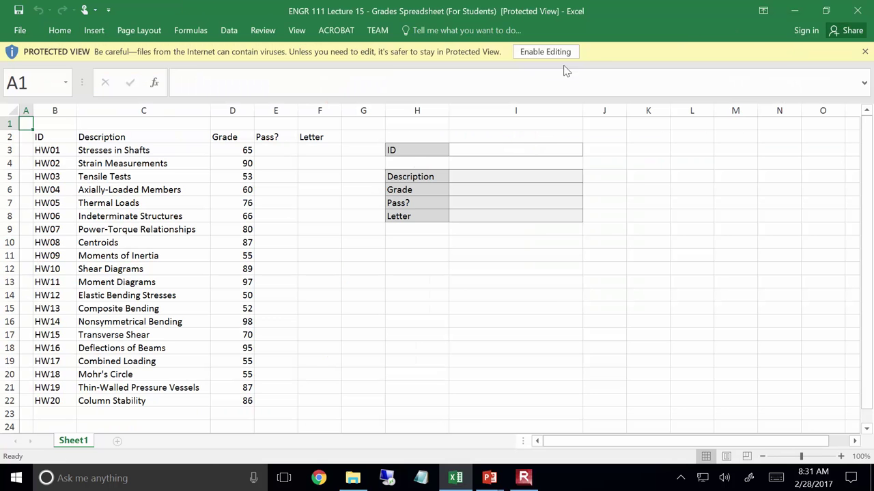
- Enable editing for the protected ENGR 111 Lecture 15 Grades Spreadsheet workbook
left_click(564, 52)
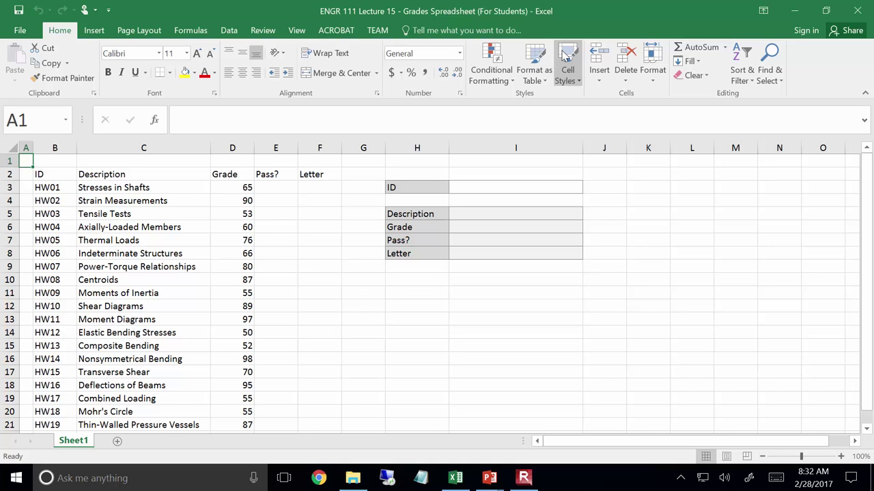
left_click(57, 174)
left_click(234, 188)
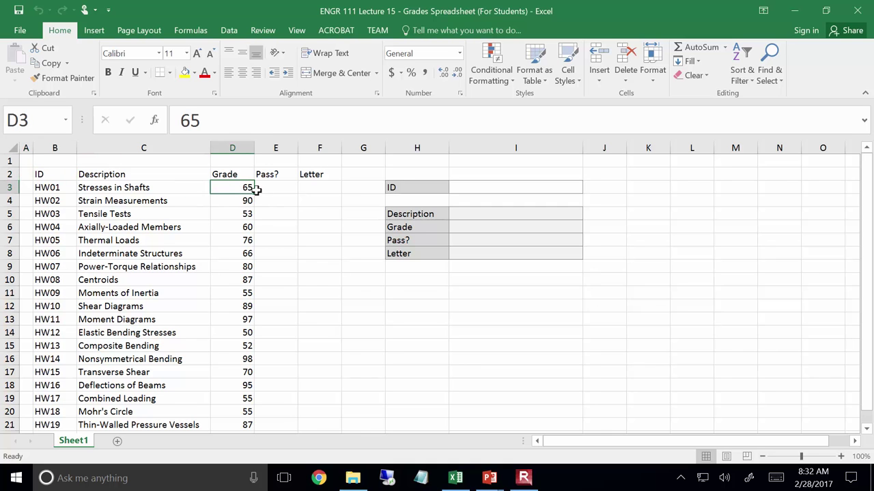
left_click(289, 216)
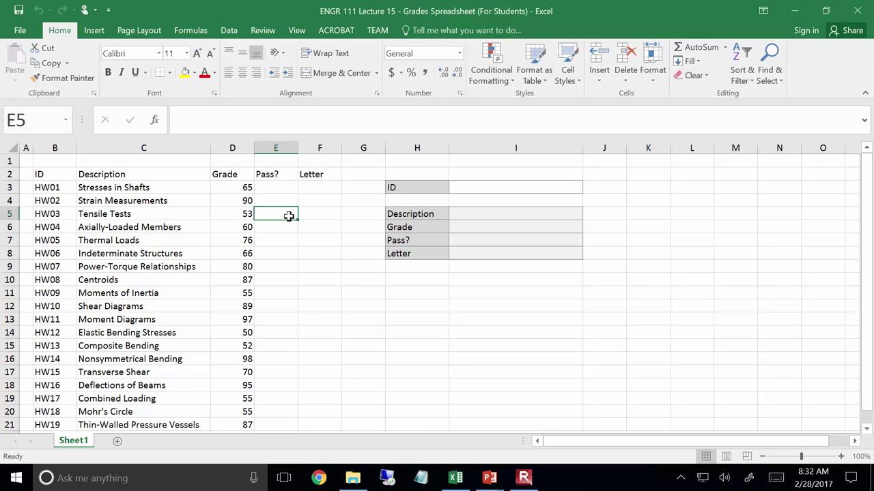
- Enter HW14 as the lookup ID in cell I3
key("Up")
key("Up")
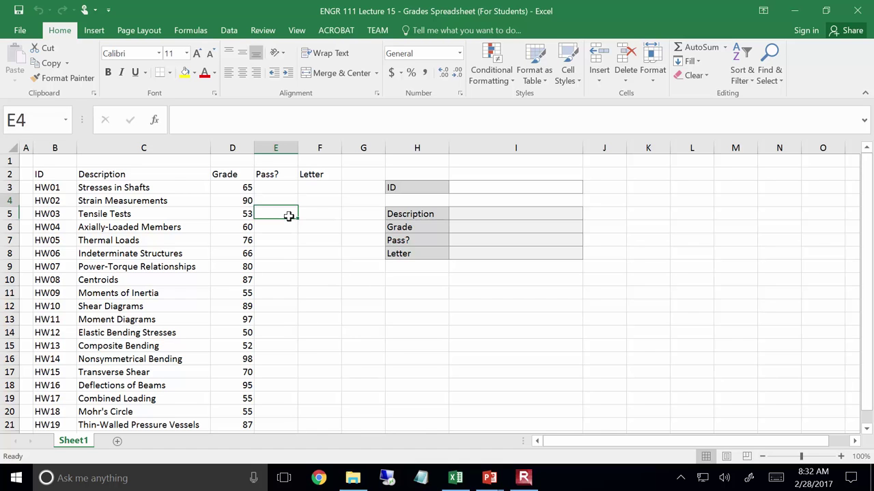
key("Right")
key("Right")
key("Right")
key("Right")
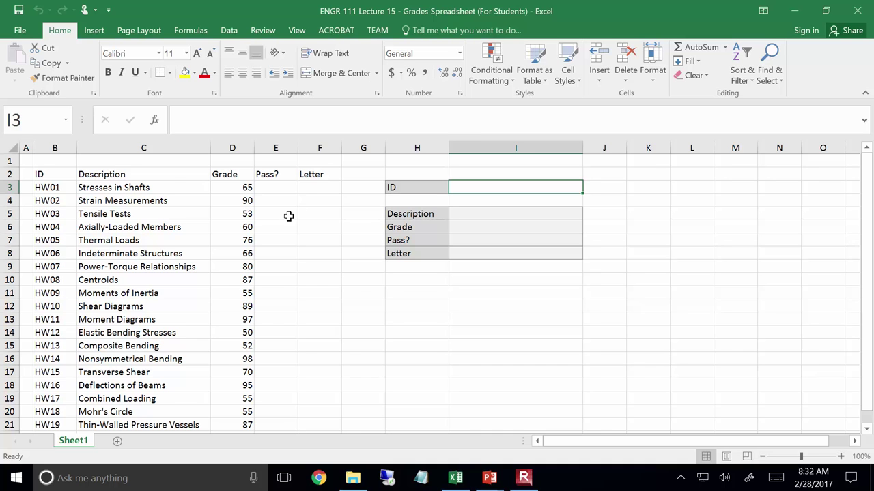
type("HW")
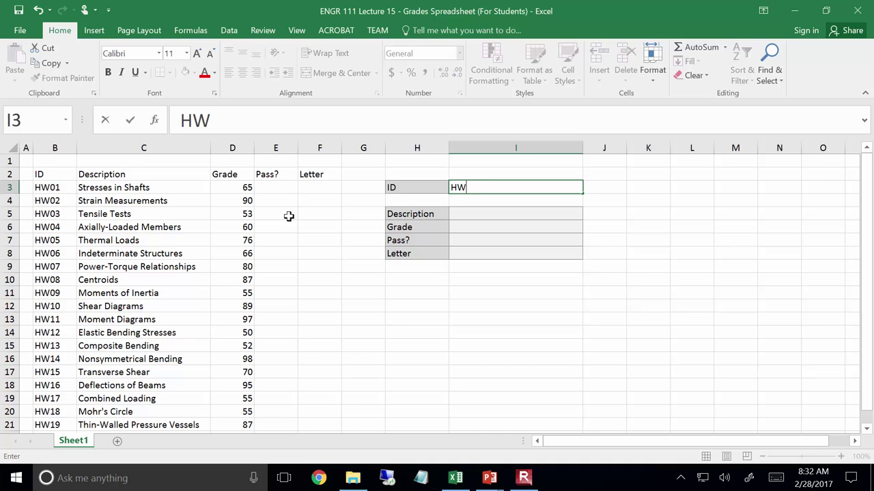
type("14")
key("Return")
key("Return")
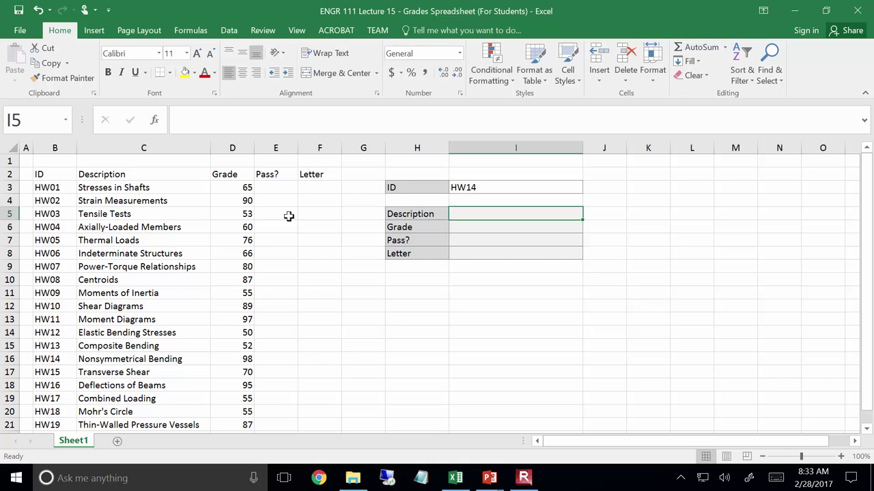
- Enter a VLOOKUP formula in the Description cell I5 that looks up I3 in B3:F22 and returns column 2
type("=")
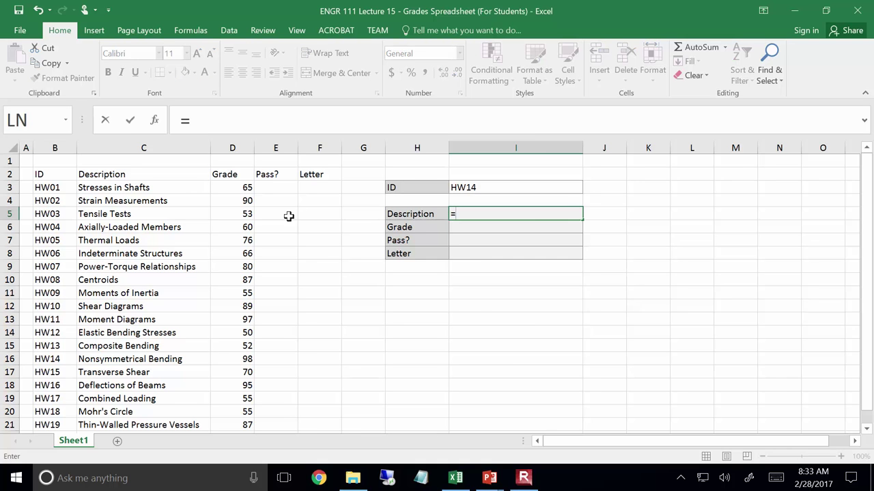
type("vloo")
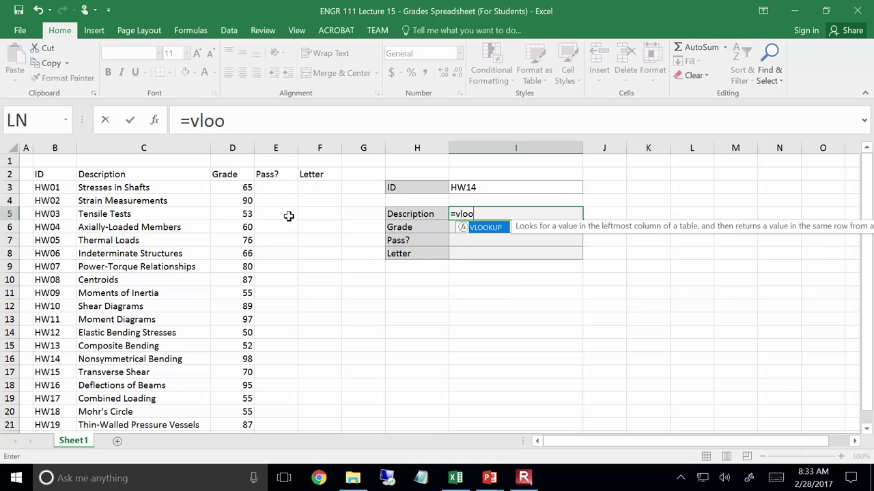
type("kup()")
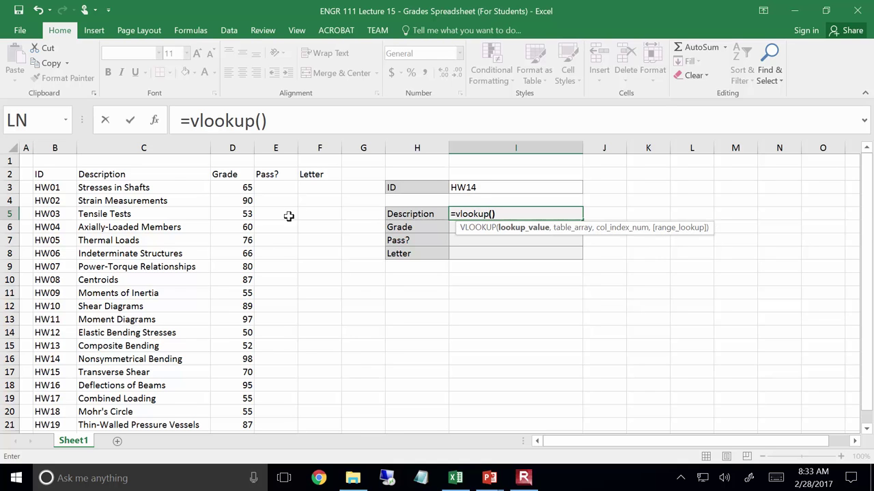
left_click(260, 120)
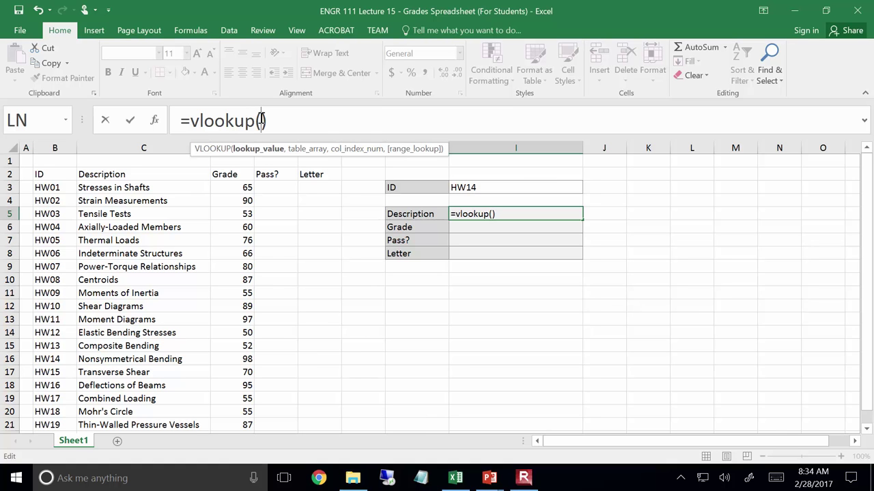
left_click(486, 190)
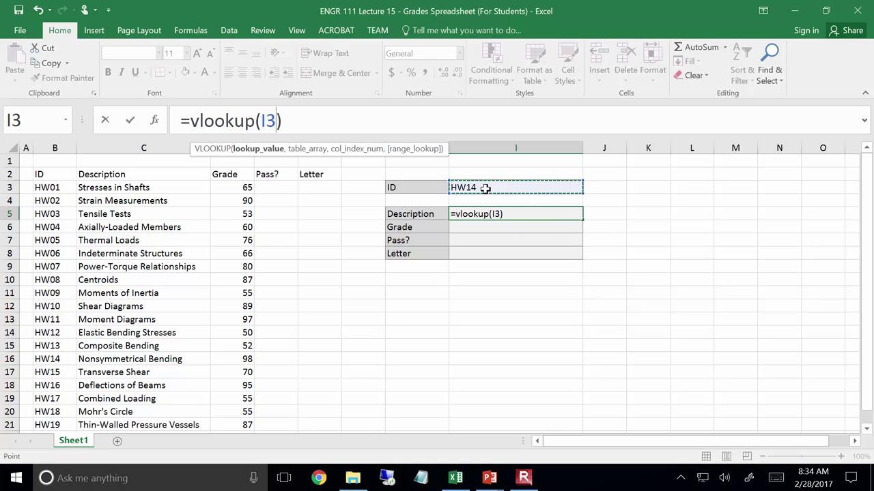
type(",")
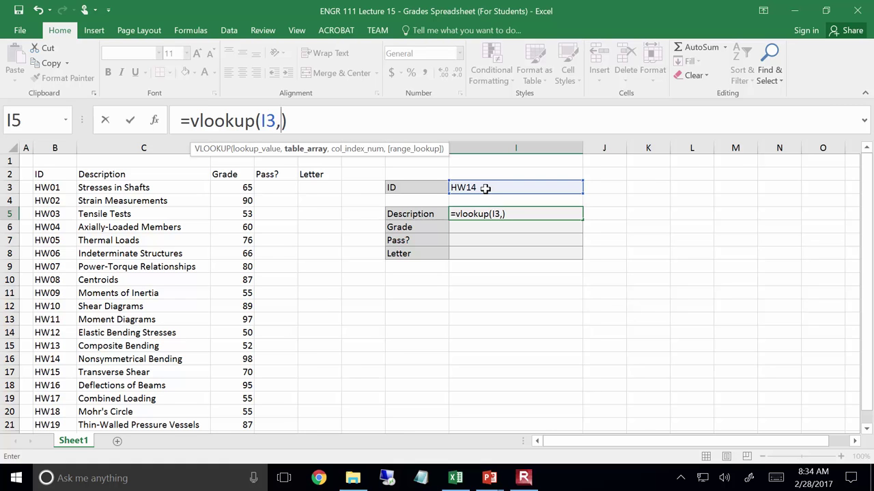
left_click_drag(43, 189, 320, 396)
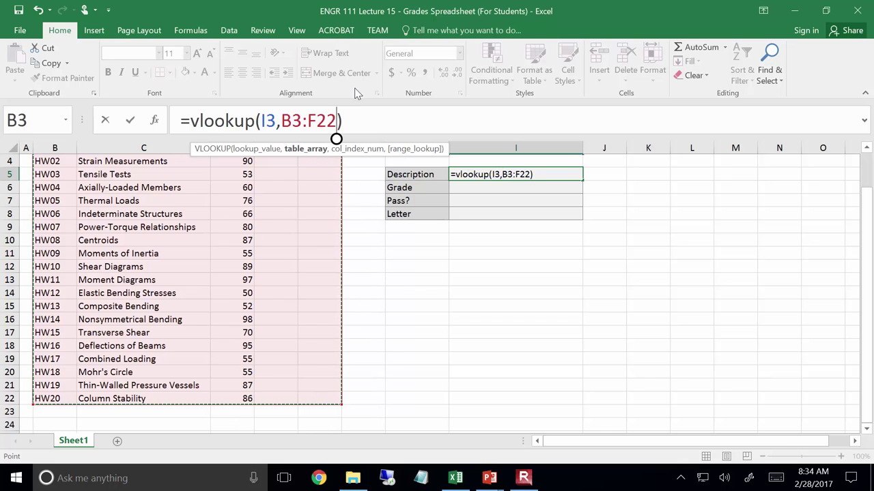
left_click_drag(865, 242, 870, 189)
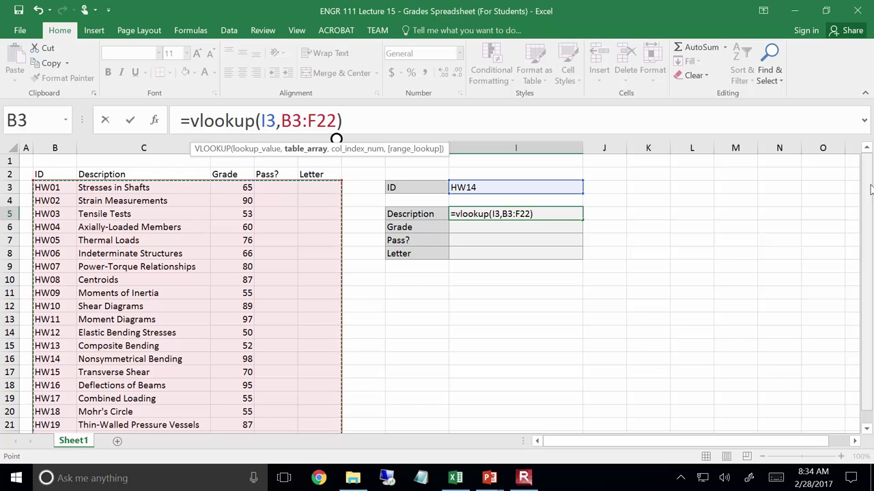
type(",")
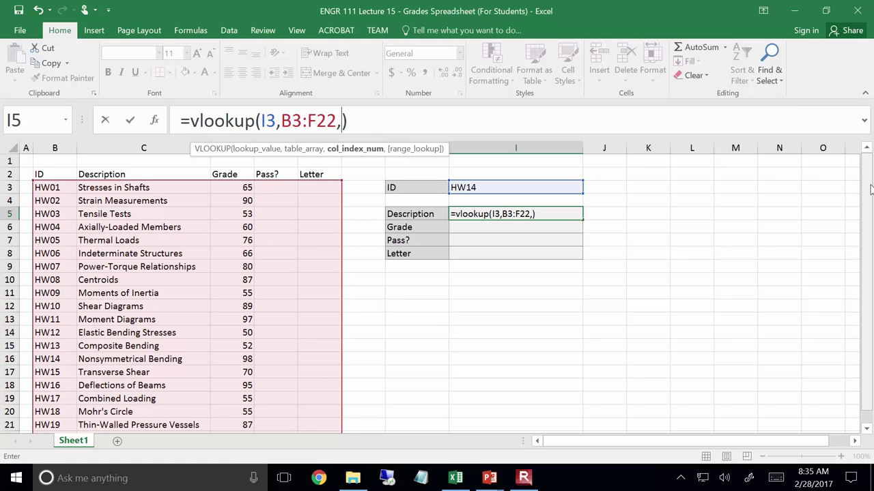
type("2")
key("Return")
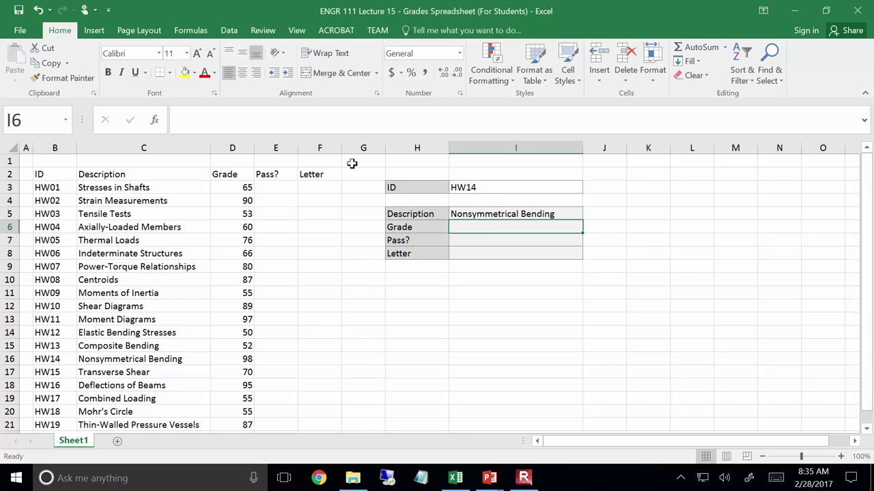
- Change the lookup ID in I3 to HW19
left_click(481, 190)
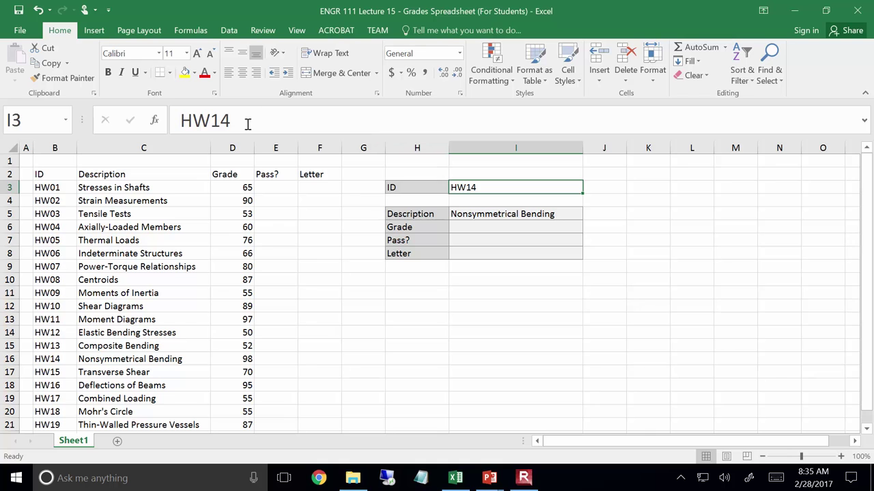
left_click_drag(219, 120, 233, 121)
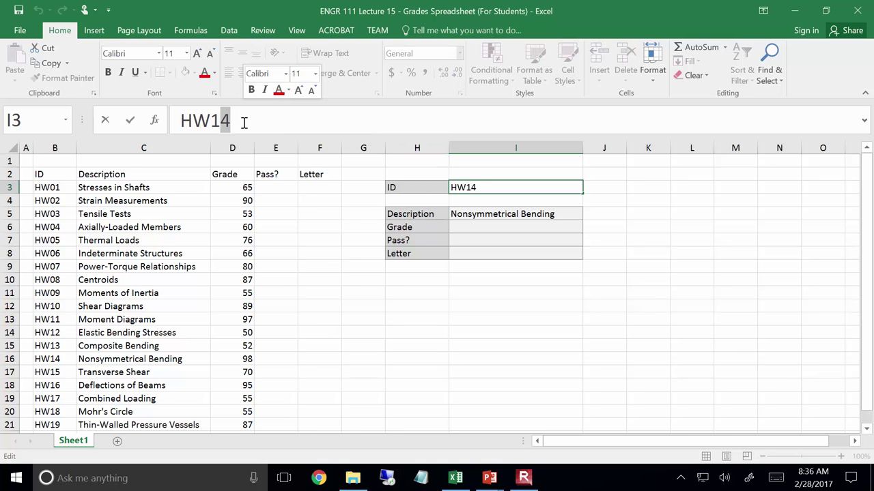
type("9")
key("Return")
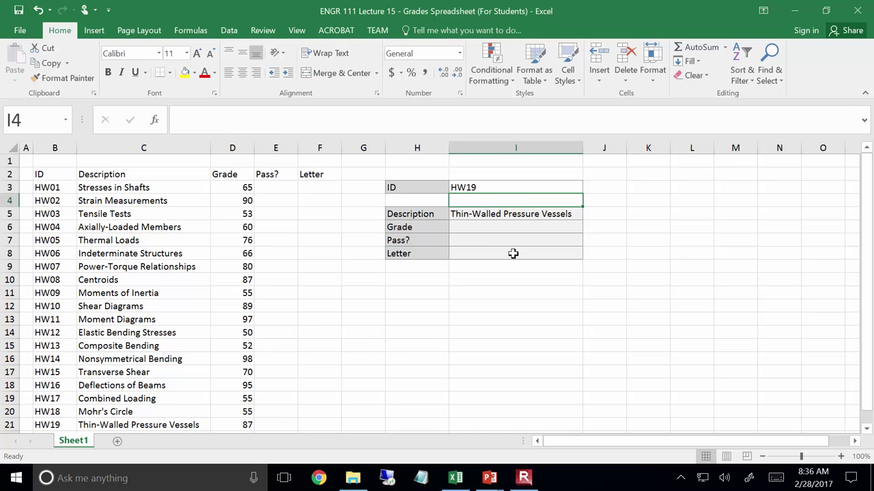
- Make the I3 and B3:F22 references in the I5 VLOOKUP formula absolute
left_click(520, 219)
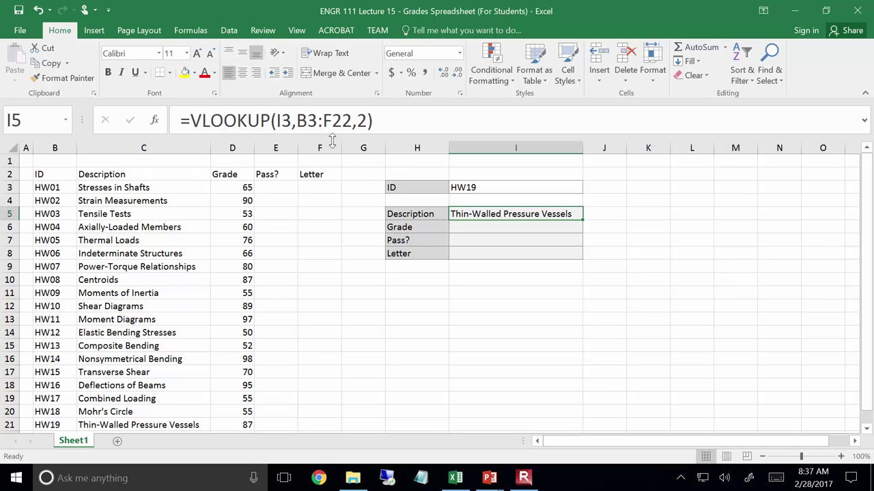
left_click_drag(278, 120, 351, 119)
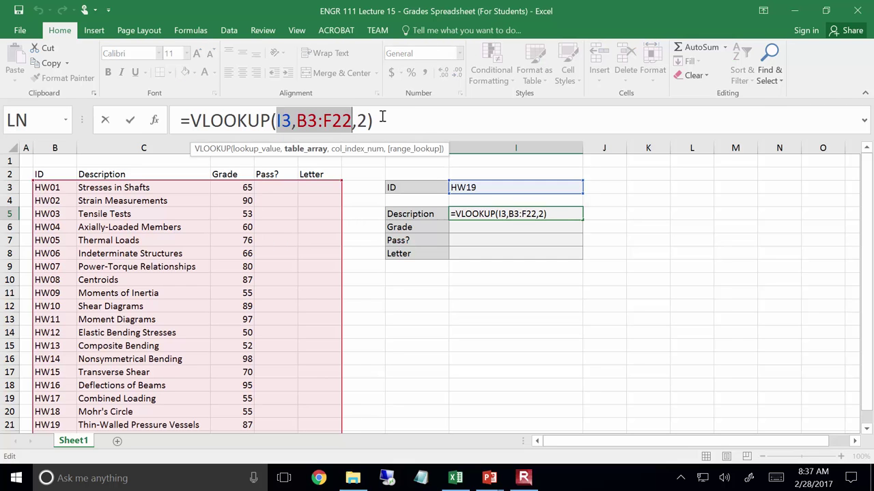
key("F4")
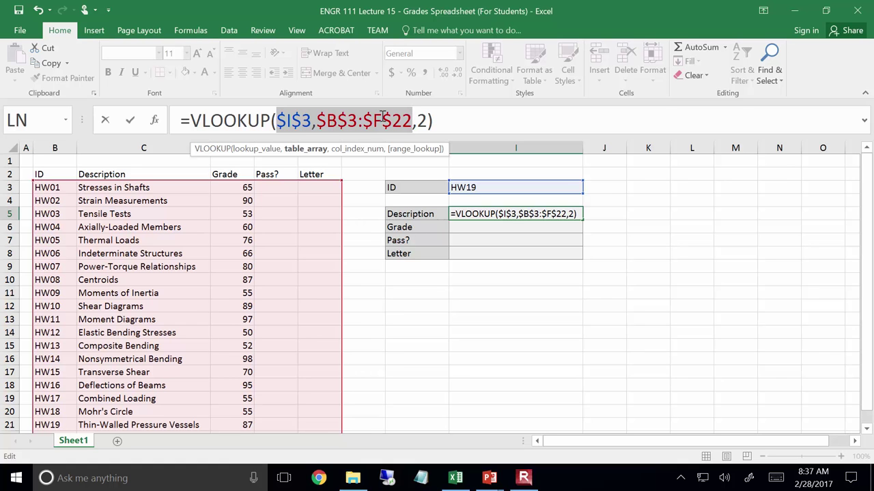
key("Return")
- Copy the Description lookup from I5 into the Grade cell I6 and set its column index to 3
left_click(569, 215)
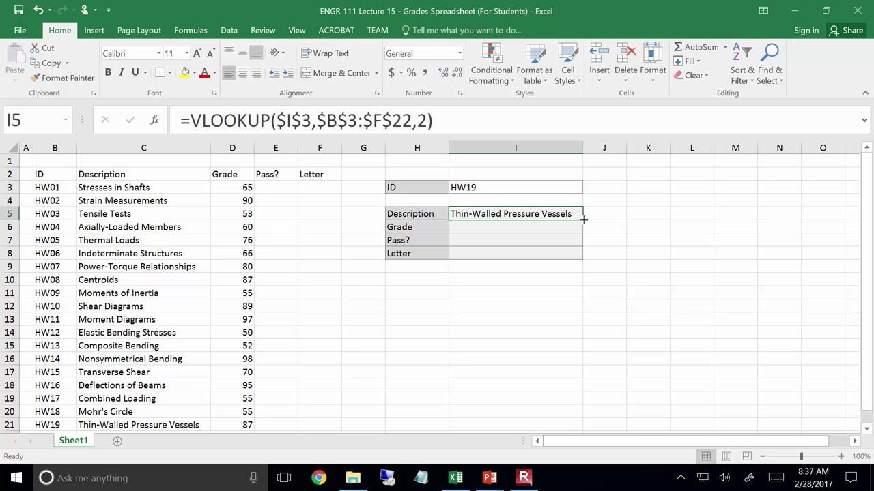
left_click_drag(584, 219, 582, 228)
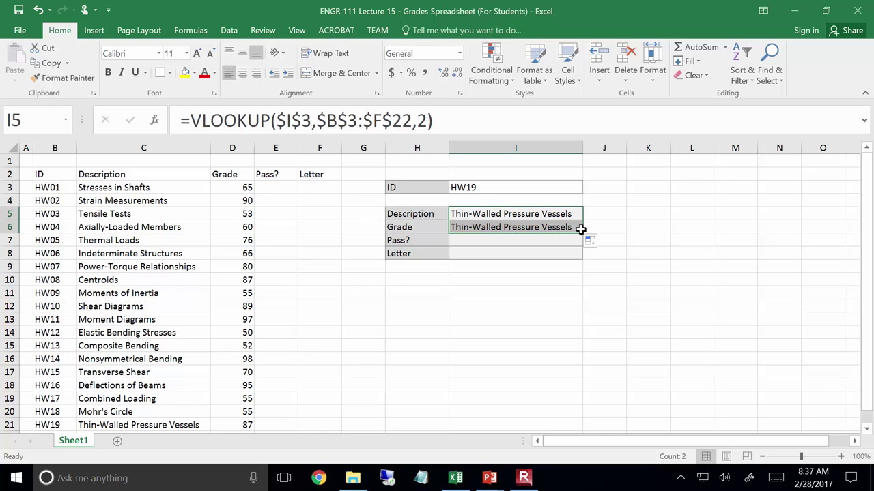
left_click(552, 229)
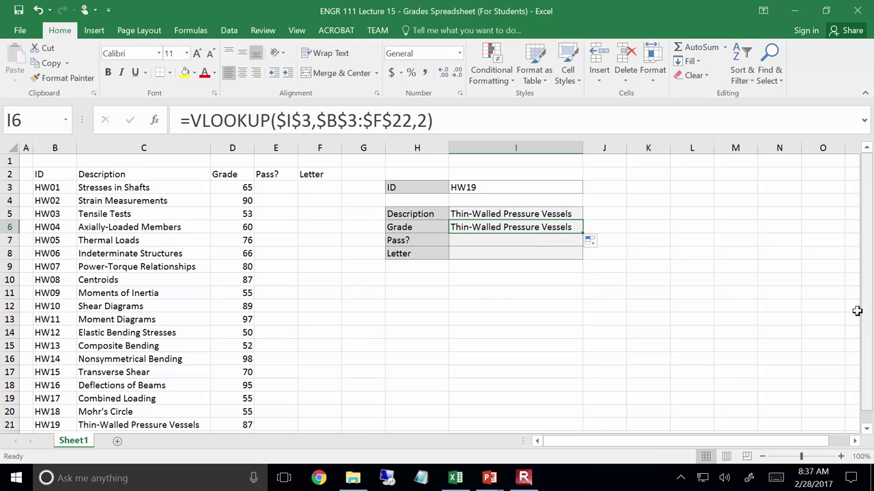
left_click(418, 120)
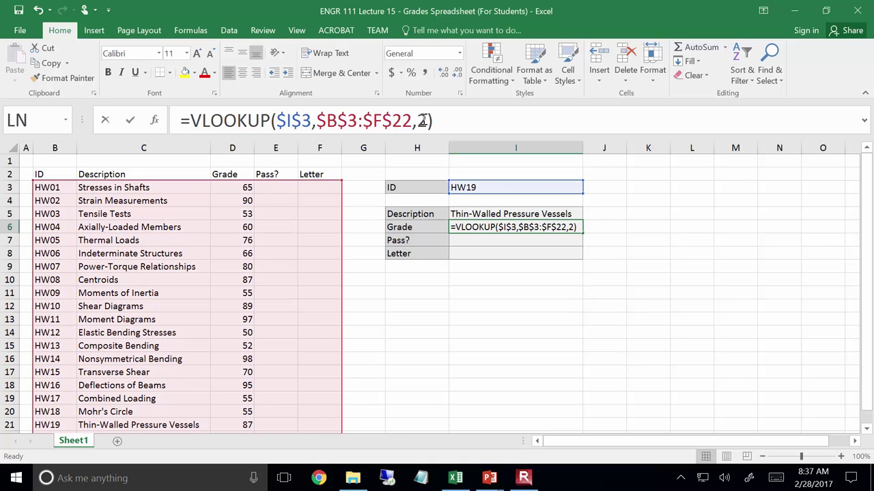
double_click(422, 120)
type("3")
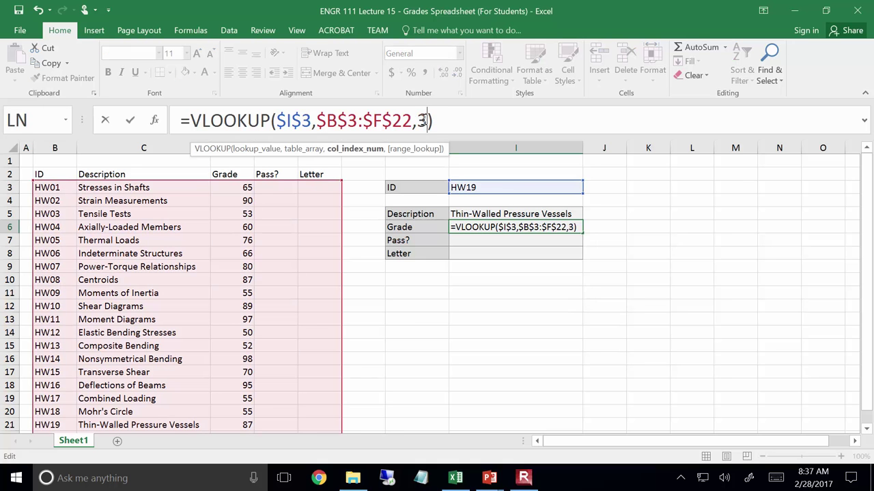
key("Return")
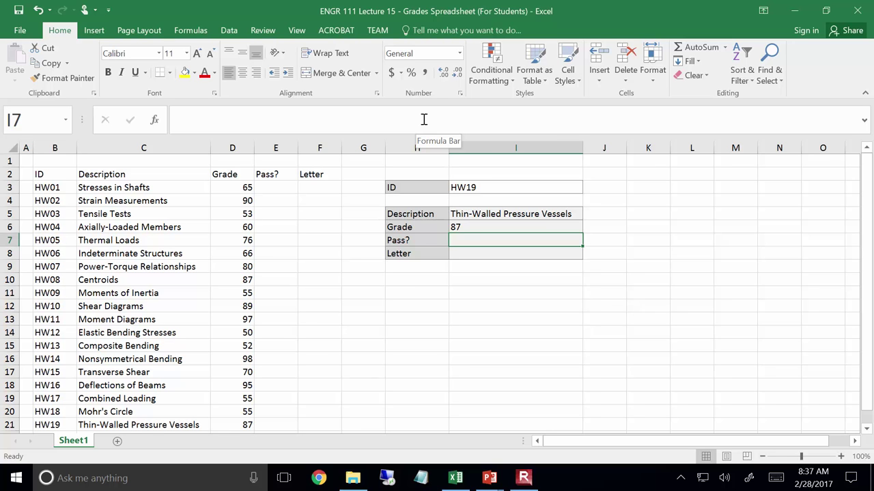
- Fill the Grade lookup from I6 down to I8 and make the I7 lookup return the table's Pass? column
left_click(572, 228)
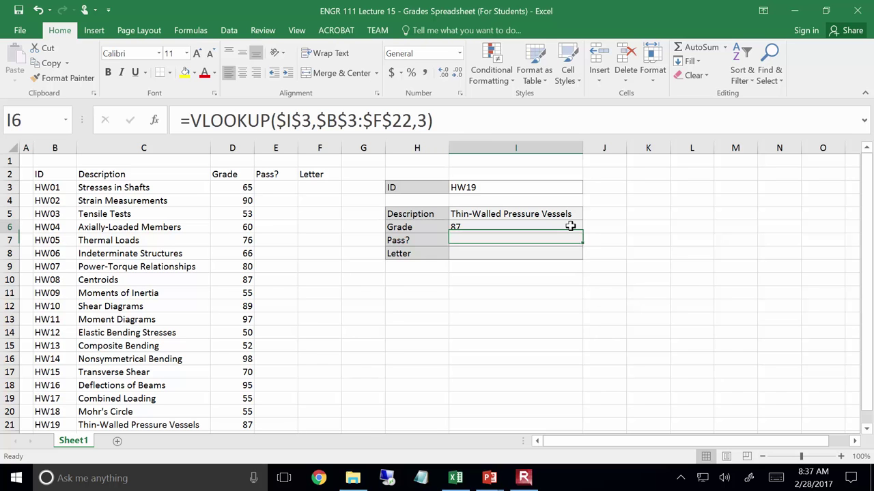
left_click_drag(584, 233, 580, 254)
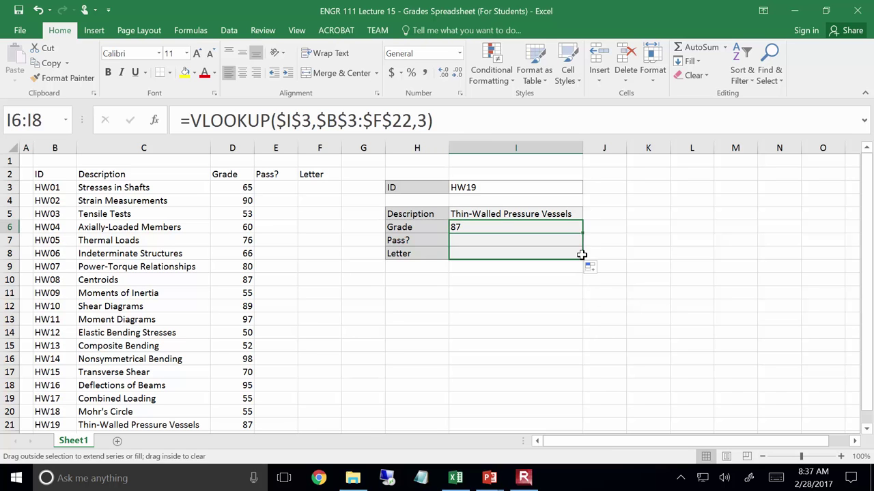
double_click(423, 121)
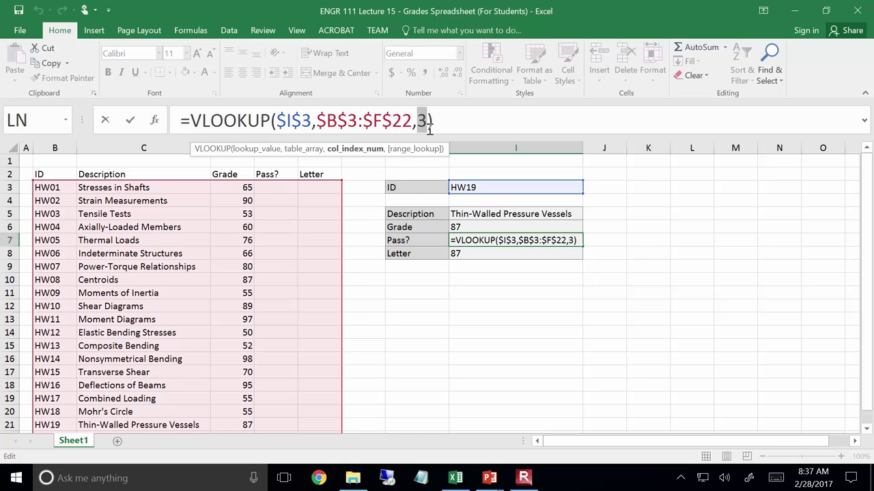
key("Return")
- Set the column index of the Letter lookup in I8 to 5
left_click(423, 121)
double_click(422, 121)
type("5")
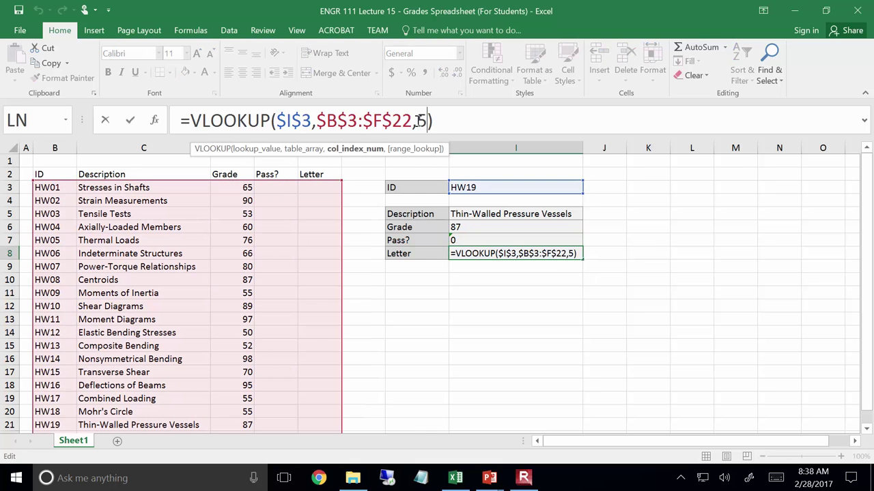
key("Return")
- Review the VLOOKUP formulas in the Description cell I5 and the Grade cell I6
left_click(495, 291)
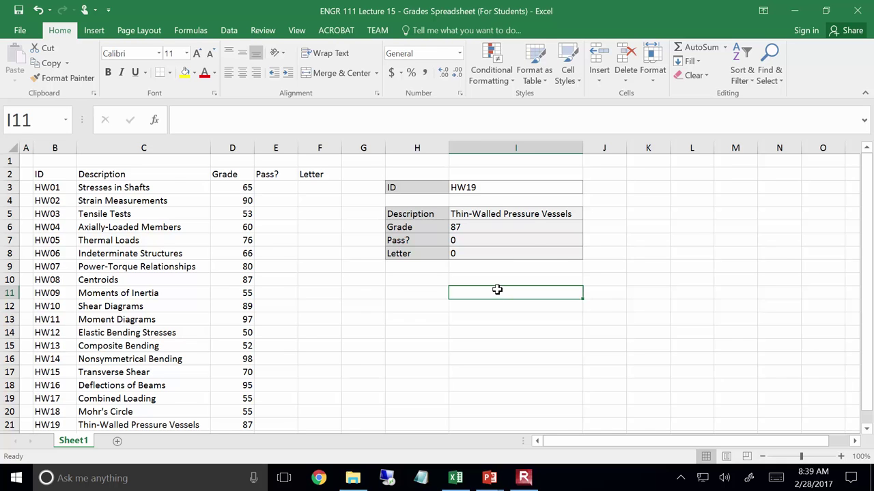
left_click(531, 215)
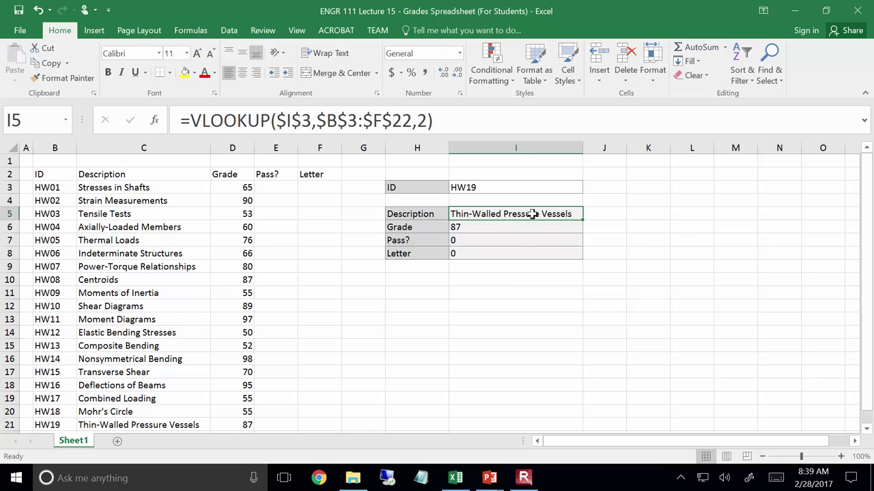
left_click(544, 226)
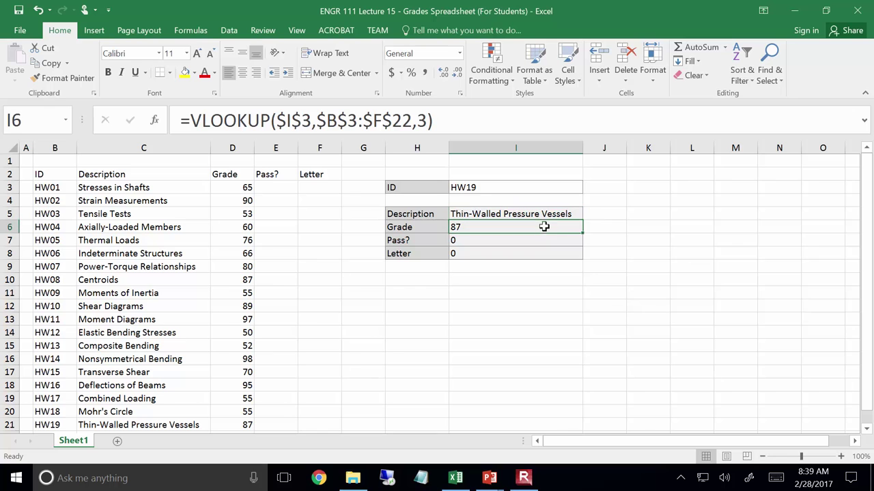
- Check the Pass? and Letter lookup formulas in I7 and I8, and set the lookup ID in I3 to HW04
left_click(544, 238)
left_click(544, 253)
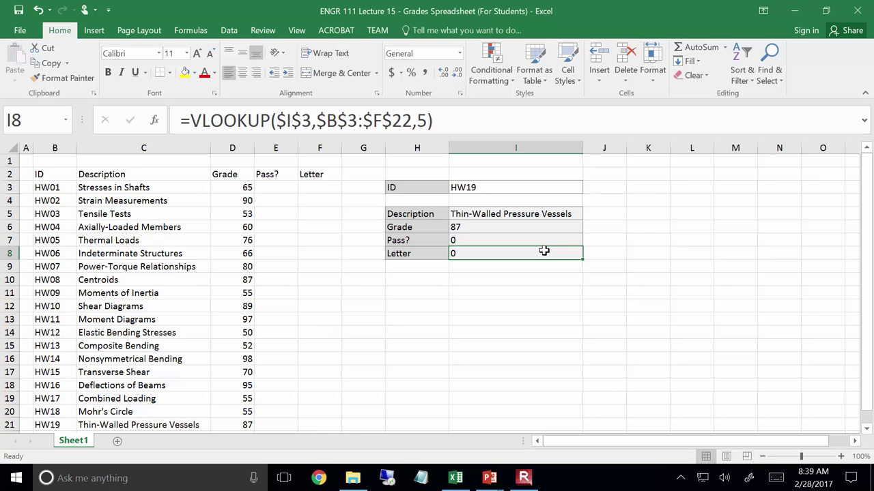
left_click(553, 186)
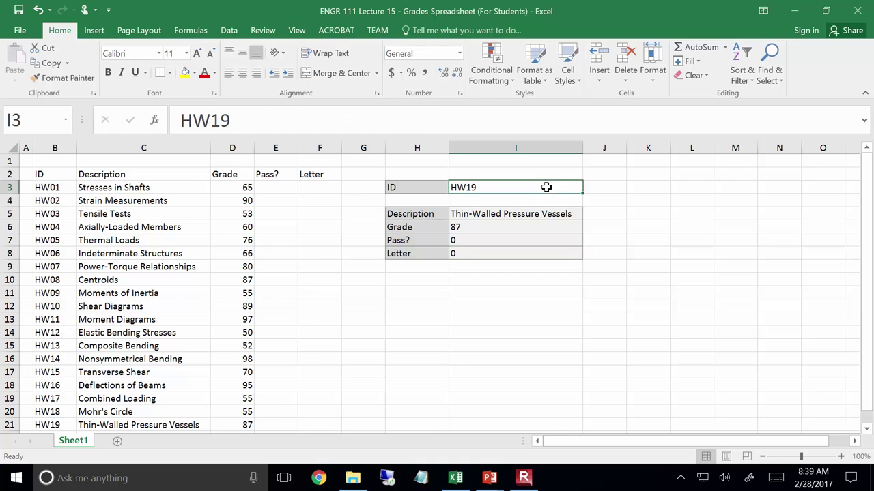
left_click_drag(209, 122, 289, 120)
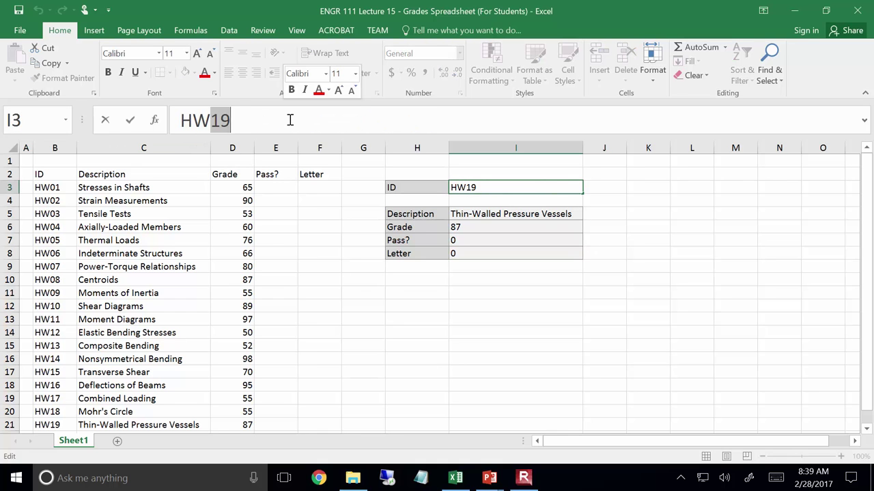
type("04")
key("Return")
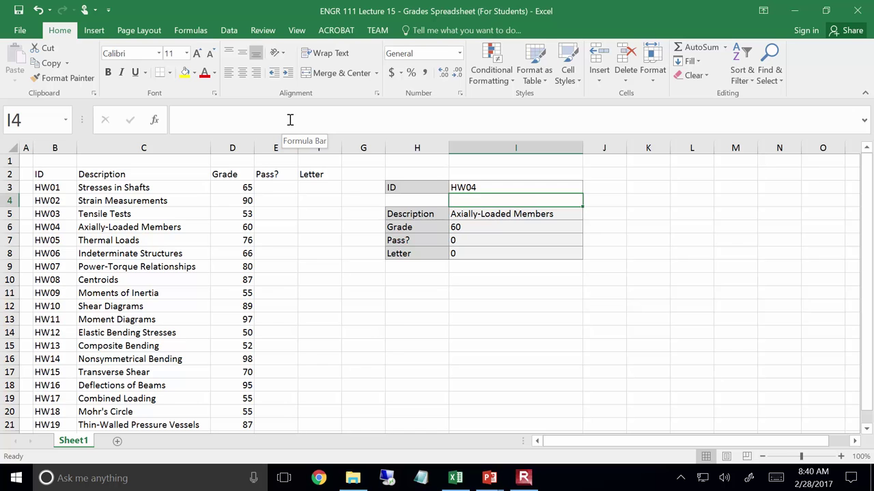
- Set the lookup ID in I3 to HW12
key("Up")
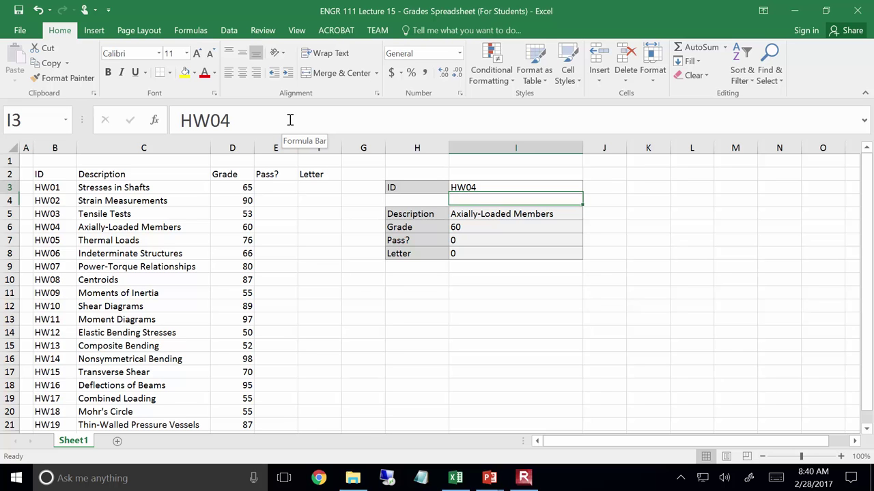
left_click(297, 122)
key("BackSpace")
key("BackSpace")
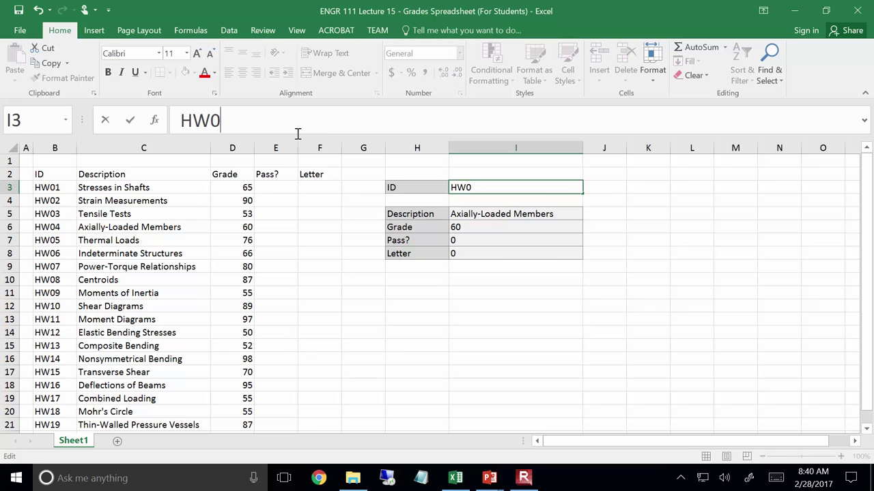
type("12")
key("Return")
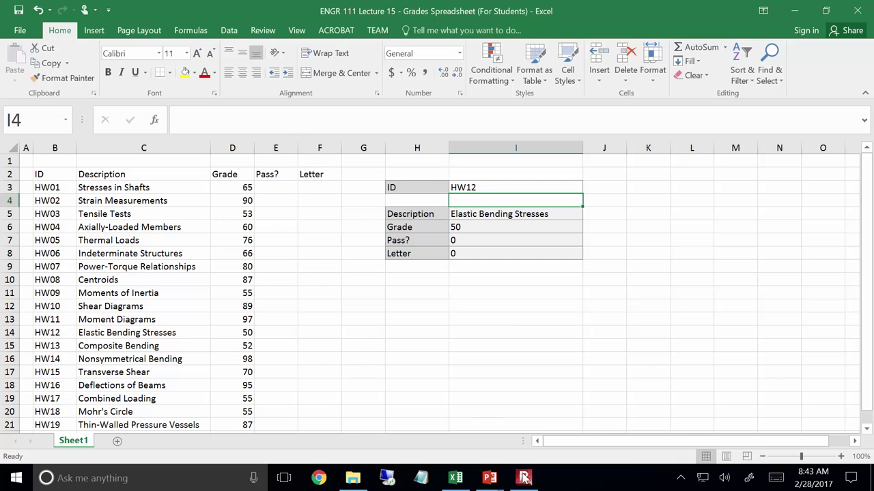
- Switch to the PowerPoint lecture and examine the slides on reference functions and logical functions
left_click(504, 475)
left_click(537, 432)
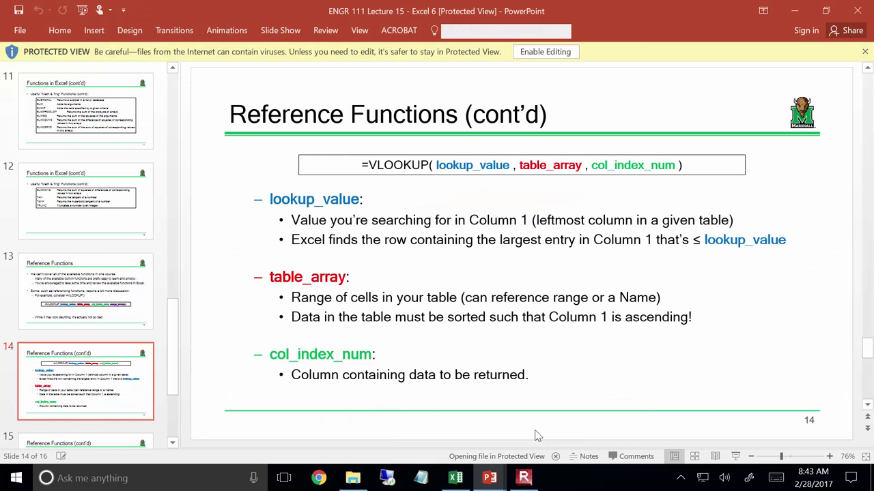
scroll(535, 436, "down", 1)
scroll(526, 369, "down", 1)
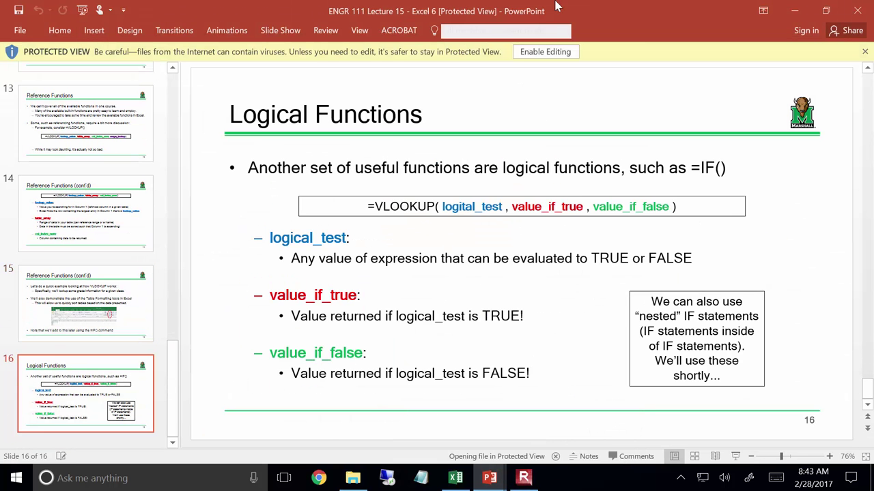
scroll(536, 331, "up", 3)
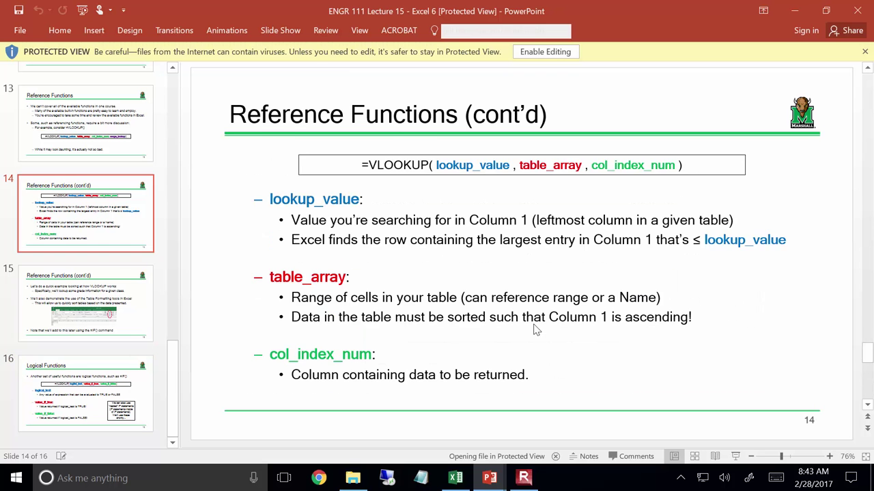
scroll(536, 330, "down", 1)
scroll(536, 329, "up", 3)
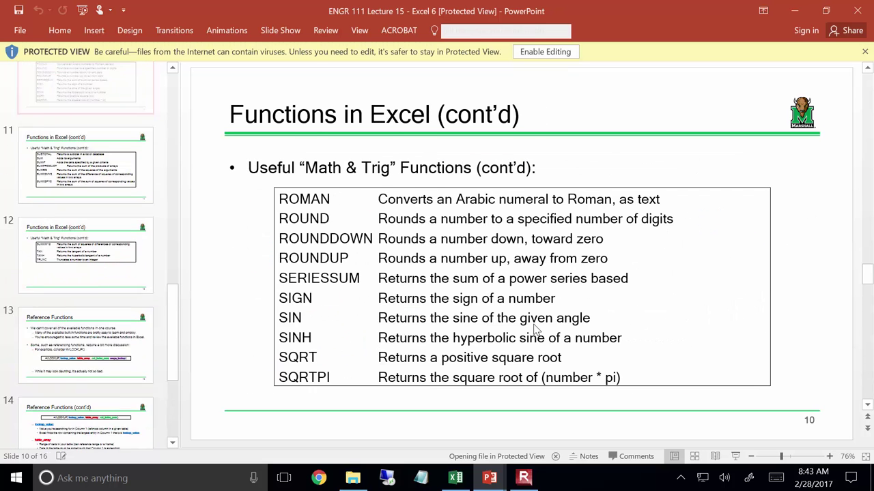
scroll(535, 330, "down", 5)
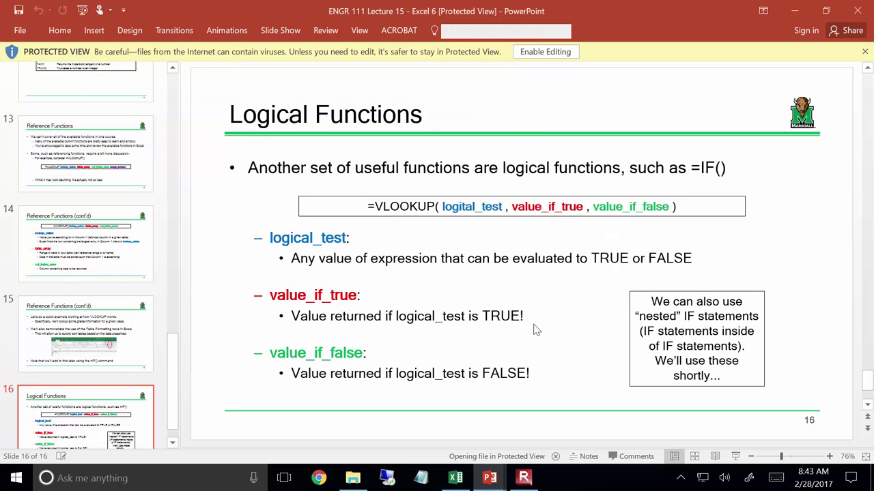
scroll(536, 331, "up", 1)
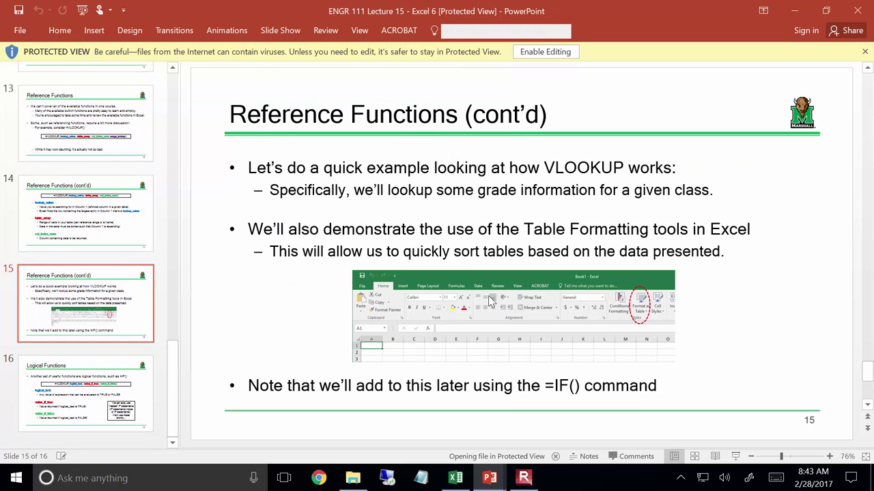
scroll(536, 330, "down", 1)
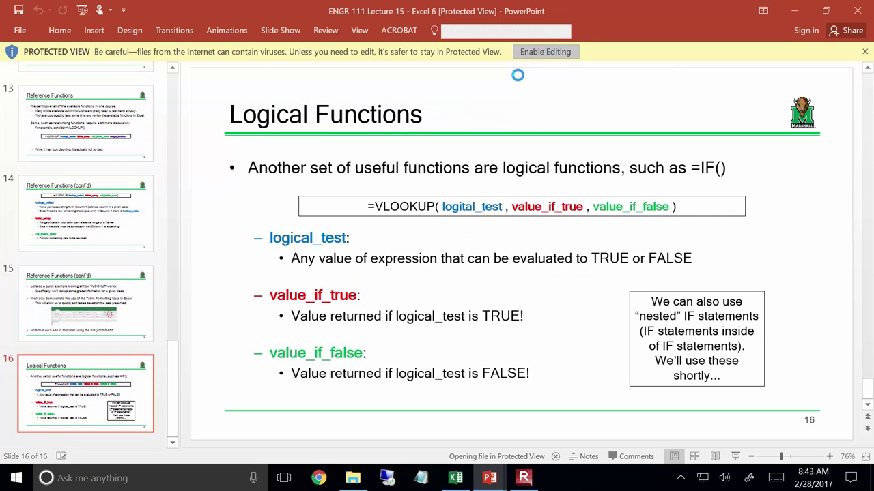
- Enable editing of the presentation and select the word VLOOKUP in the formula on the Logical Functions slide
left_click(544, 51)
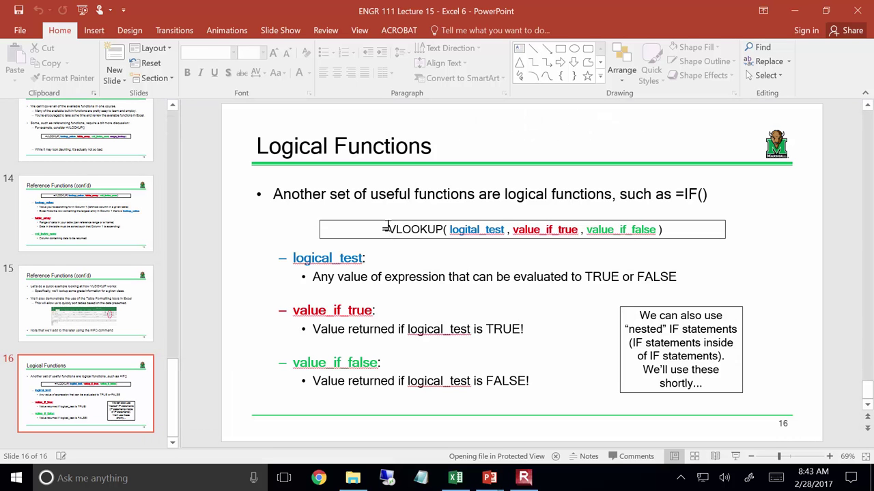
left_click_drag(388, 230, 445, 231)
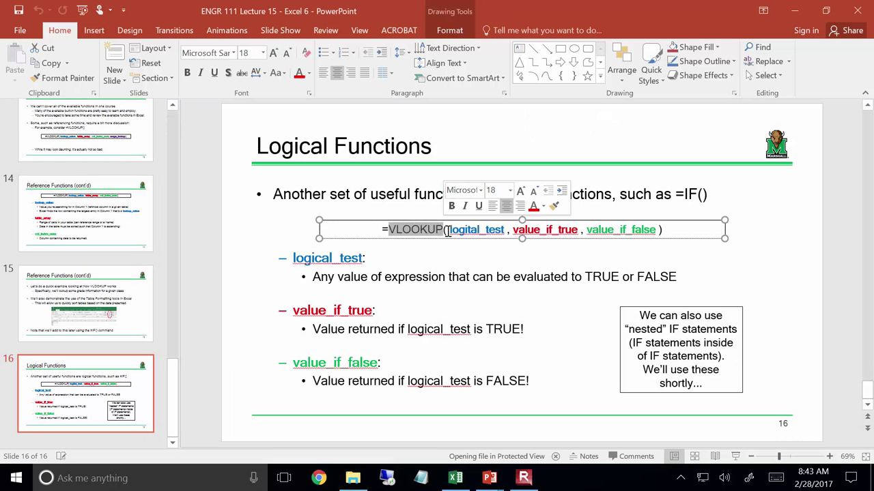
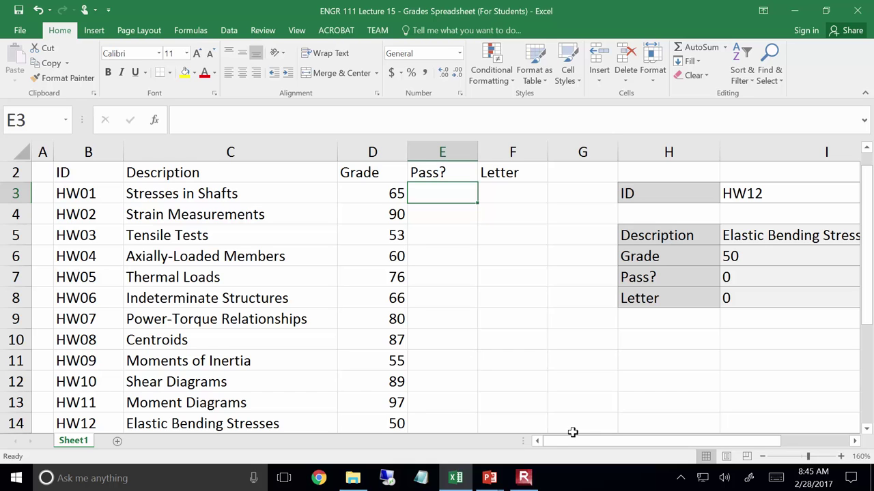
- Enter =IF(D3<60,"Fail","Pass") in E3 of the grades spreadsheet and fill it down the Pass? column
type("=")
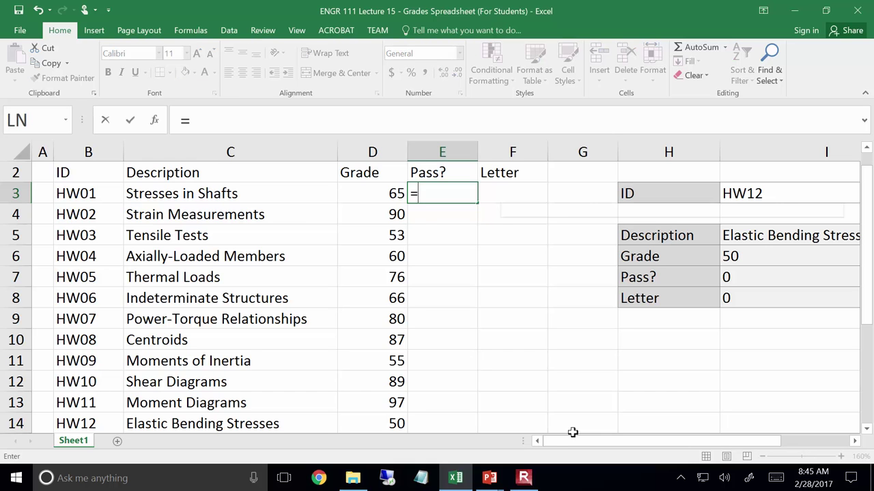
type("if(")
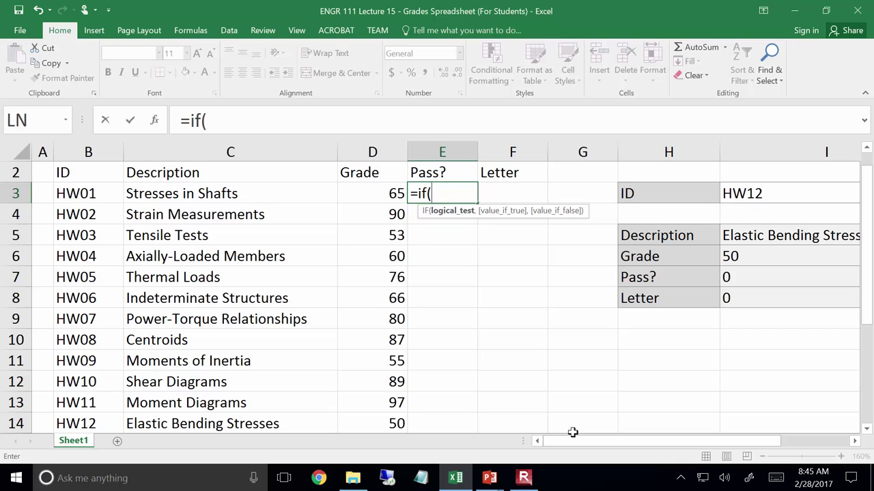
key("Left")
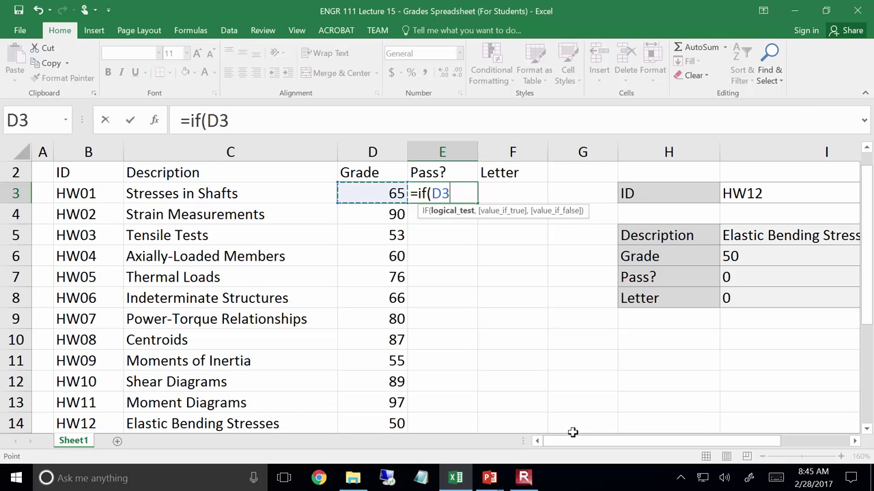
type("<60")
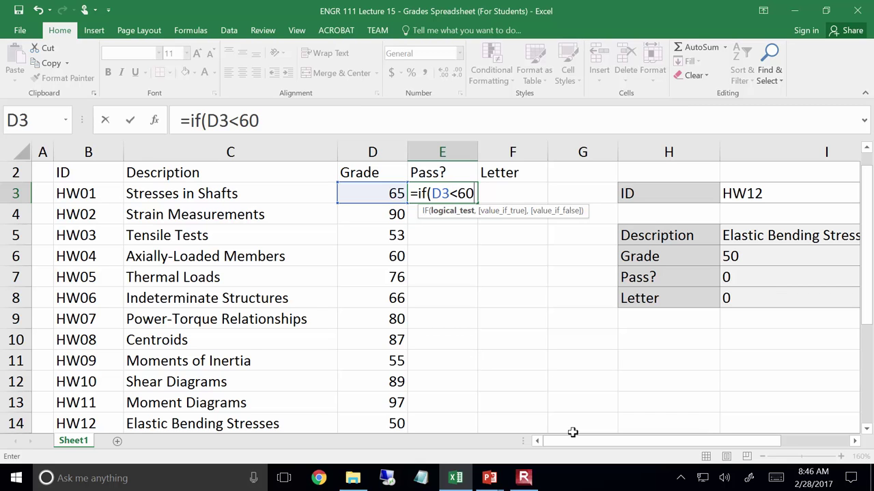
type(",")
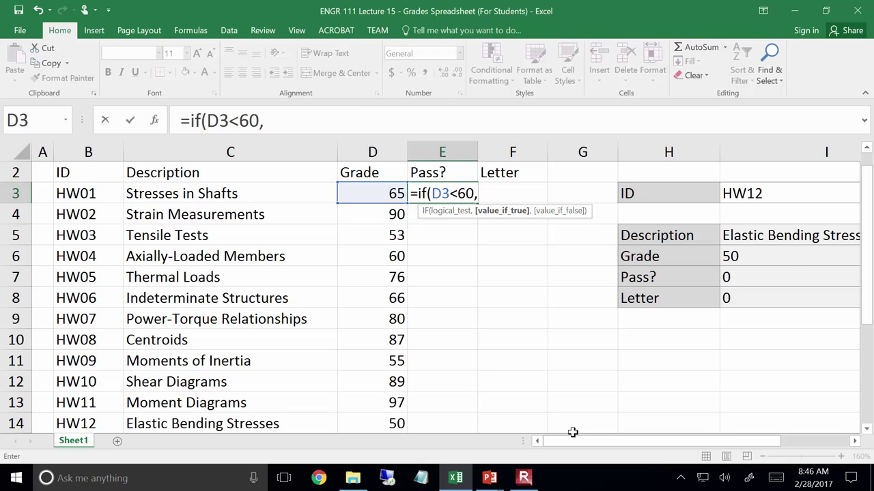
type("\"Fail\"")
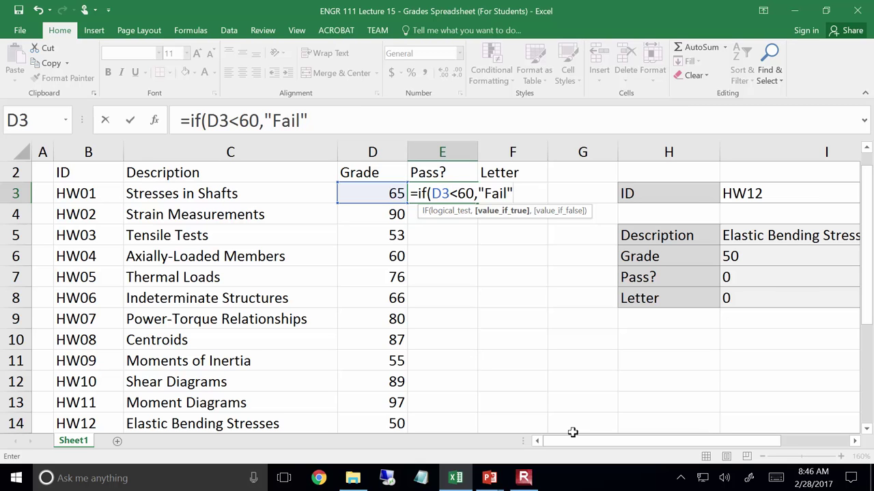
type(",")
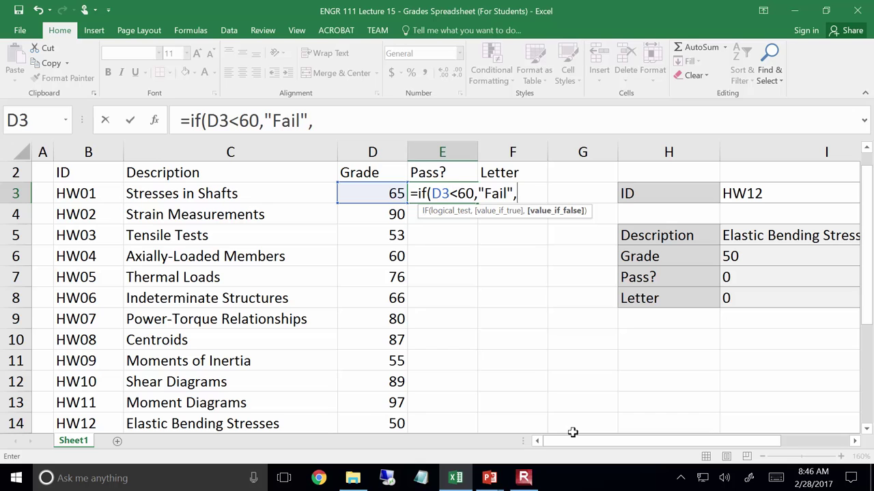
type("\"Pass")
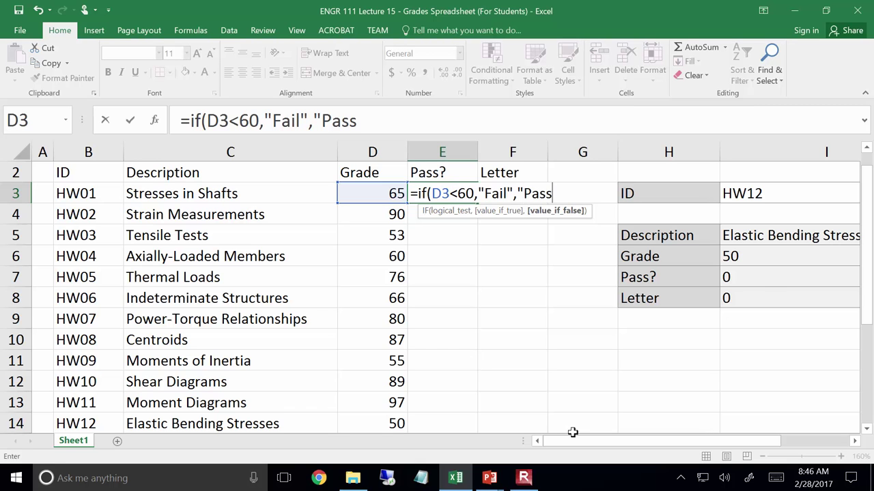
type("\")")
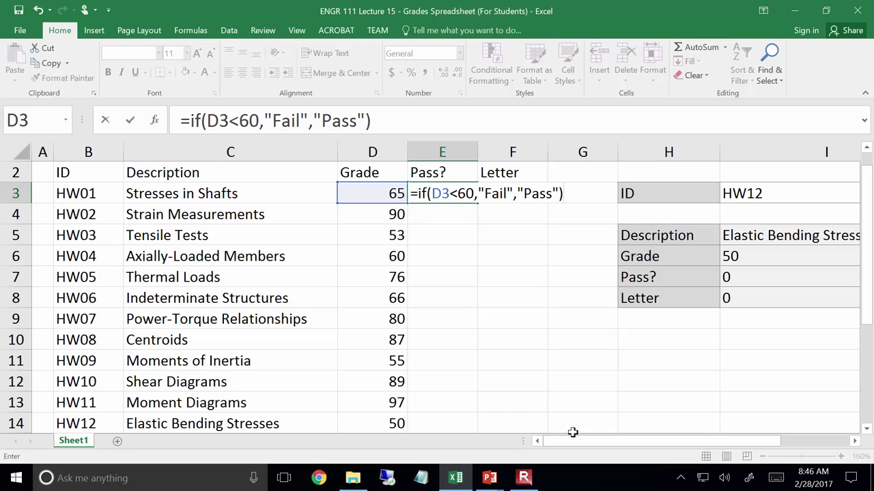
key("Return")
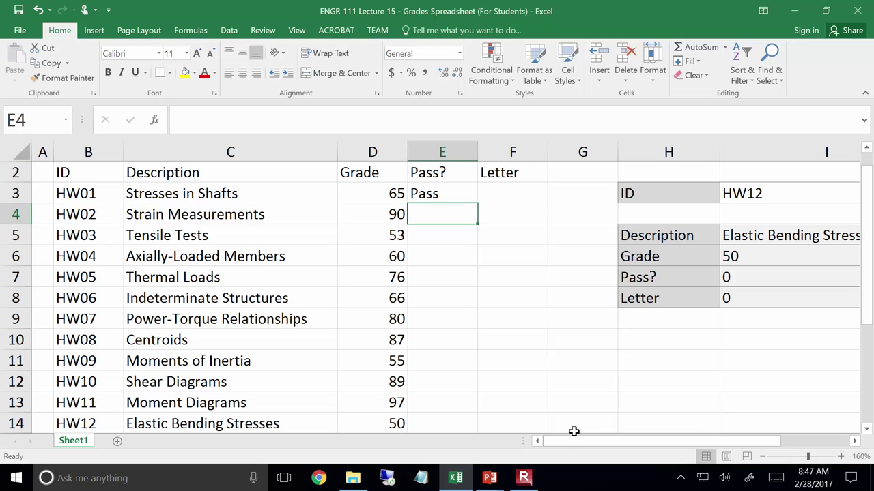
left_click(464, 196)
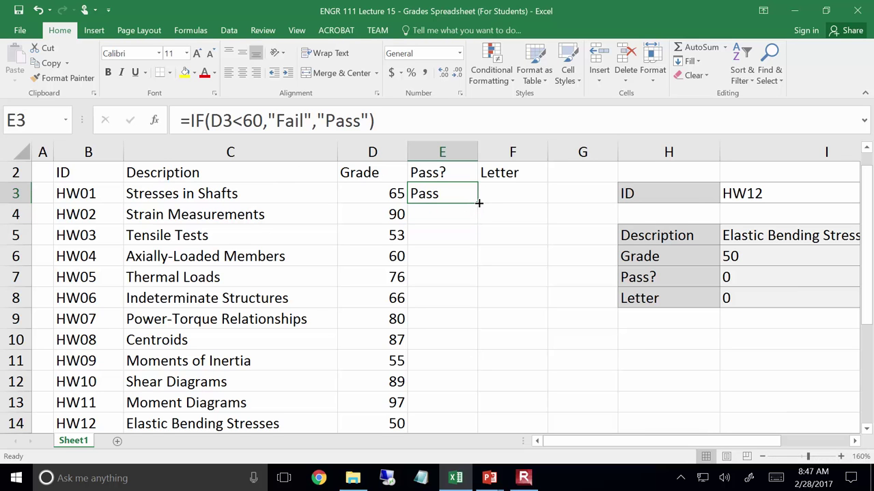
double_click(479, 202)
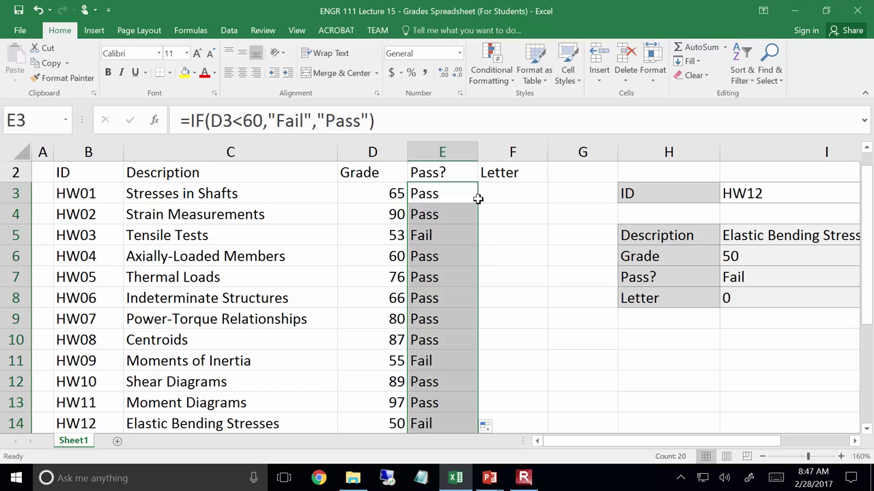
- Review the arguments of the IF formula in the Pass? cell E3 without changing it
left_click(451, 193)
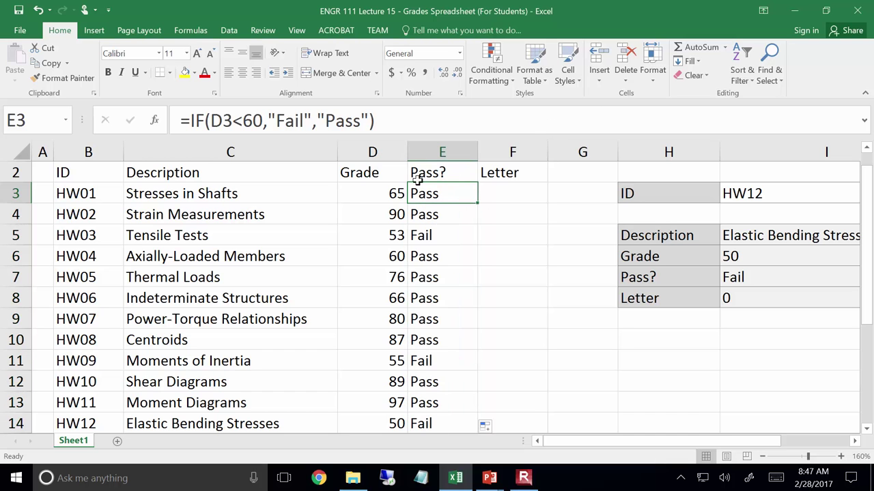
left_click(203, 126)
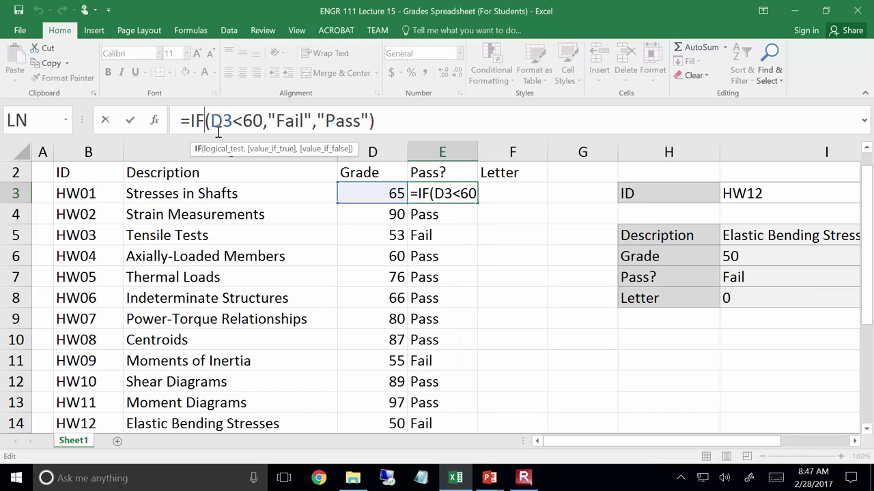
left_click(381, 120)
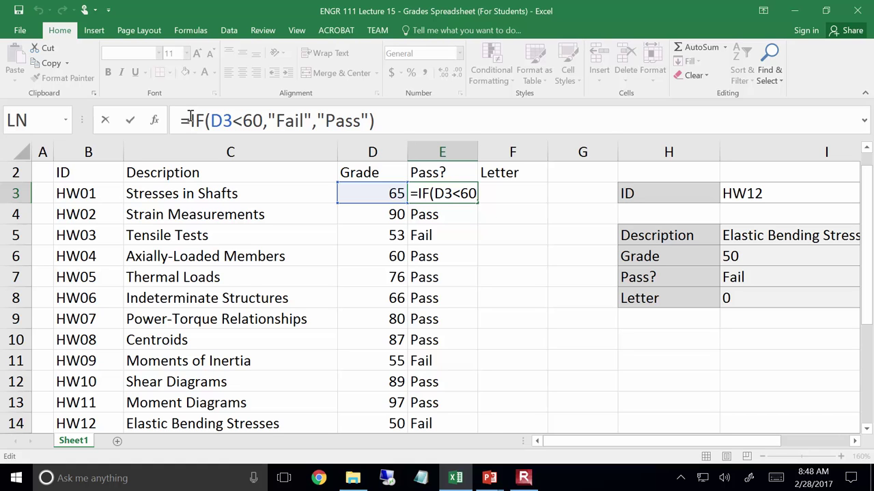
key("ctrl+Return")
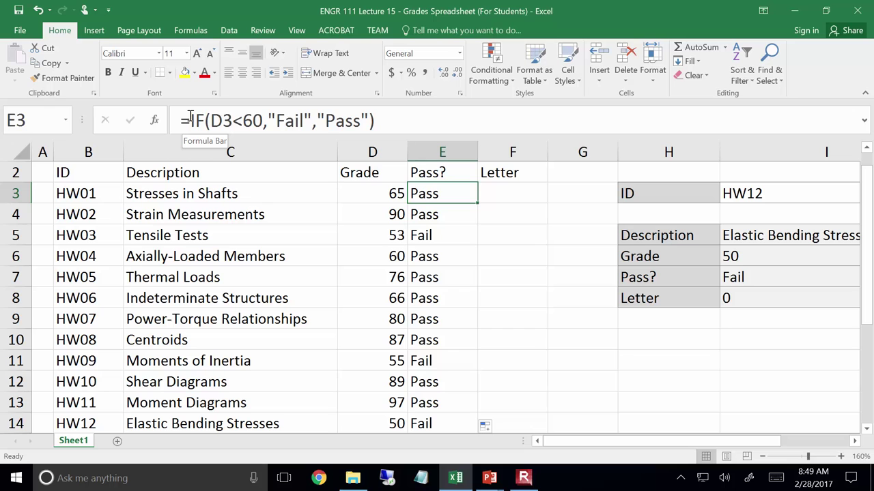
- Start a nested IF formula in the first Letter cell F3, returning "A" when D3>=90
key("Right")
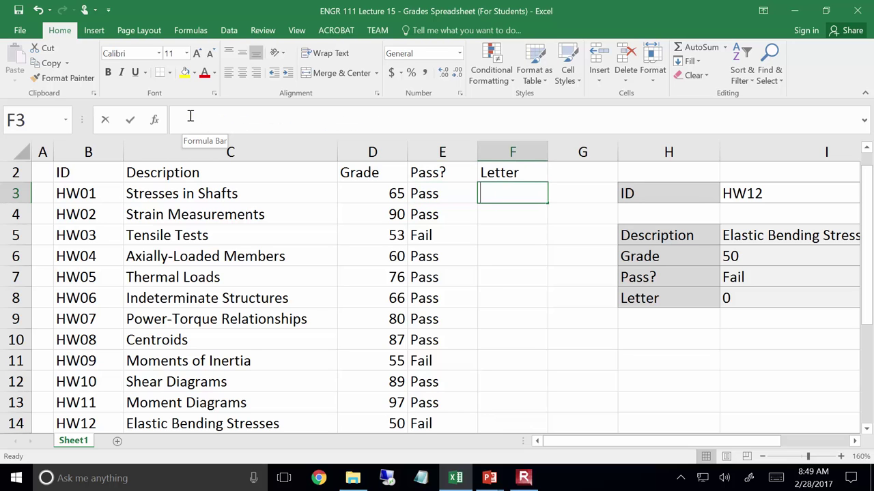
type("=if(")
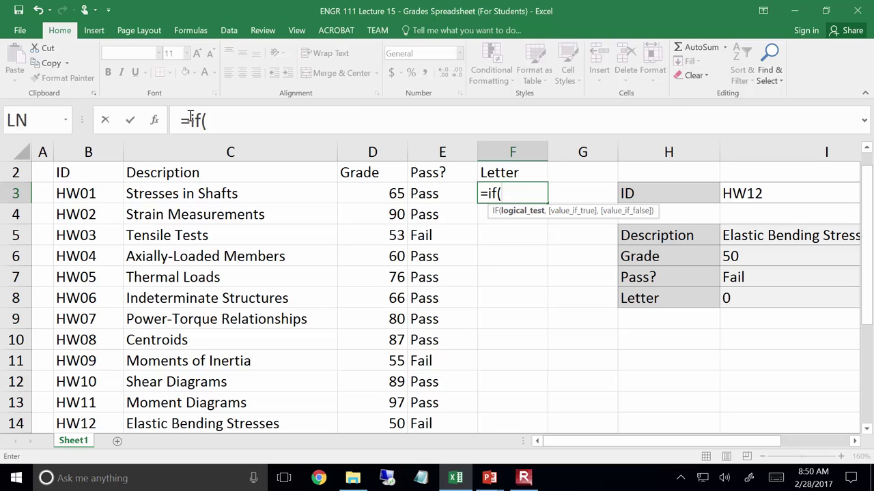
left_click(398, 193)
type(">")
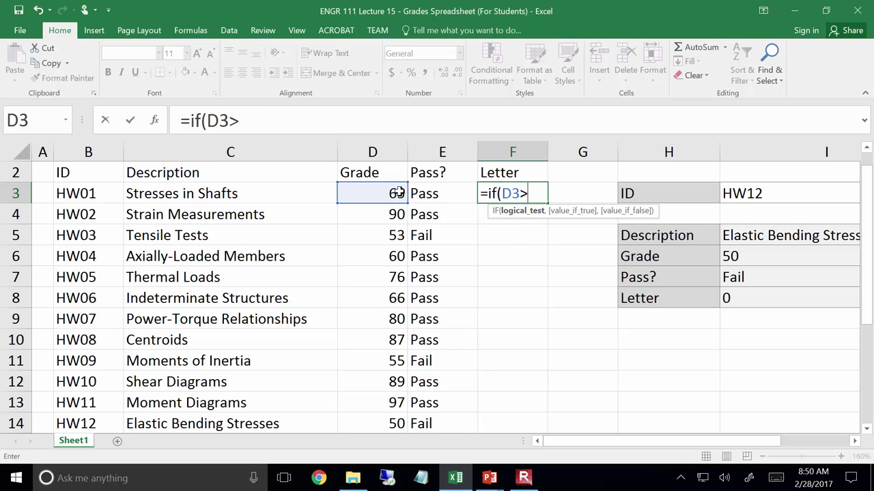
type("=90")
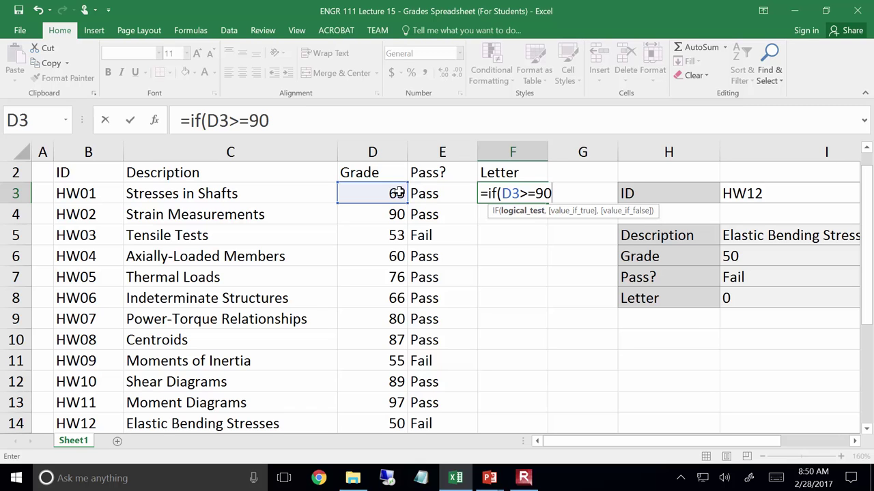
type(",\"A\"")
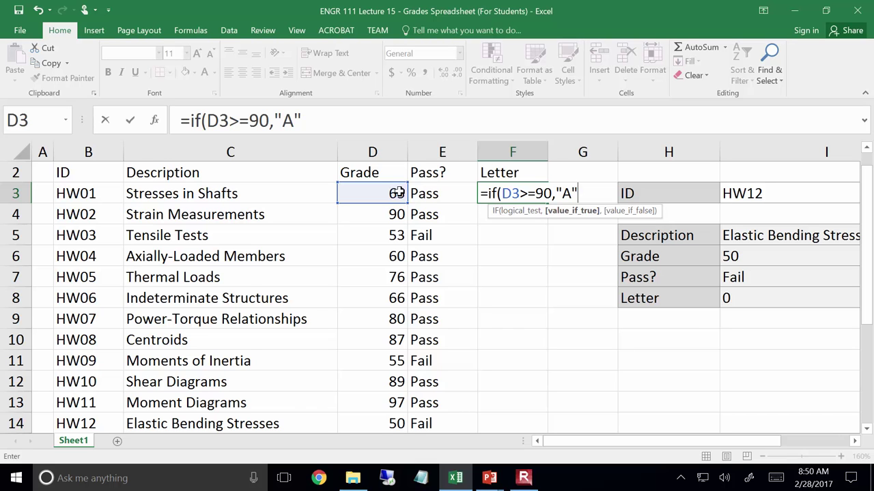
type(",")
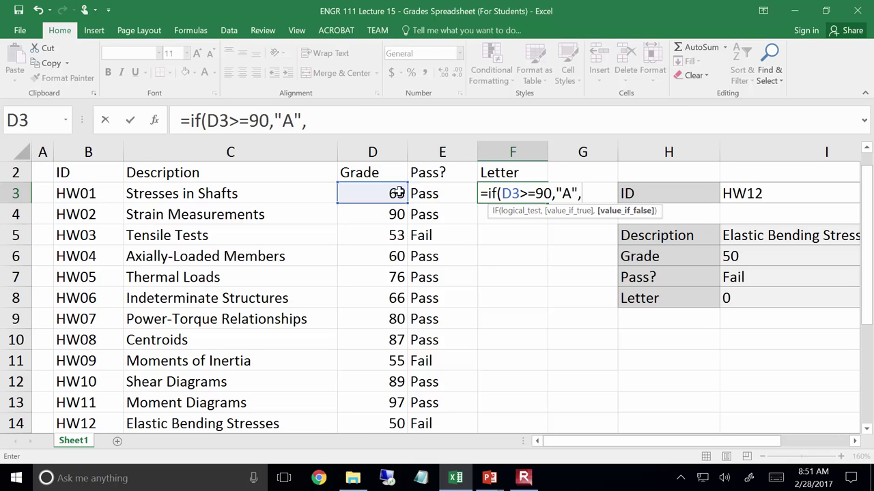
- Nest a second IF as the false value of the F3 formula, returning "B" when D3>=80
type("if")
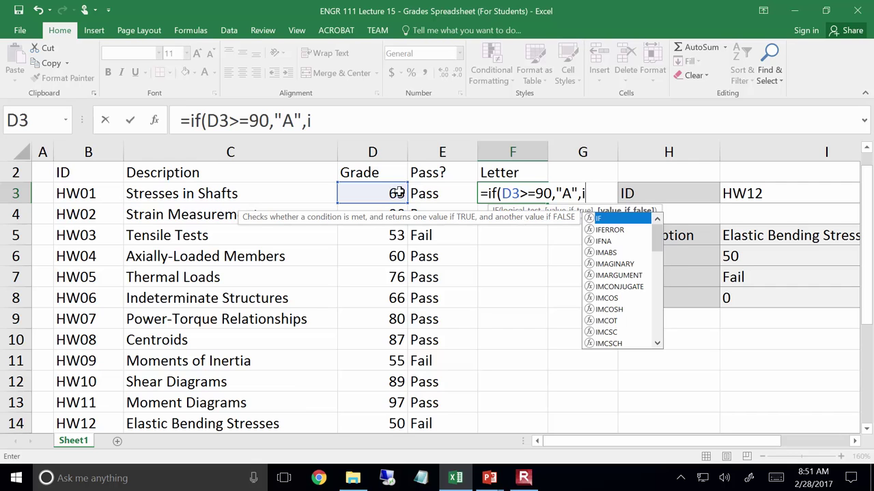
type("(")
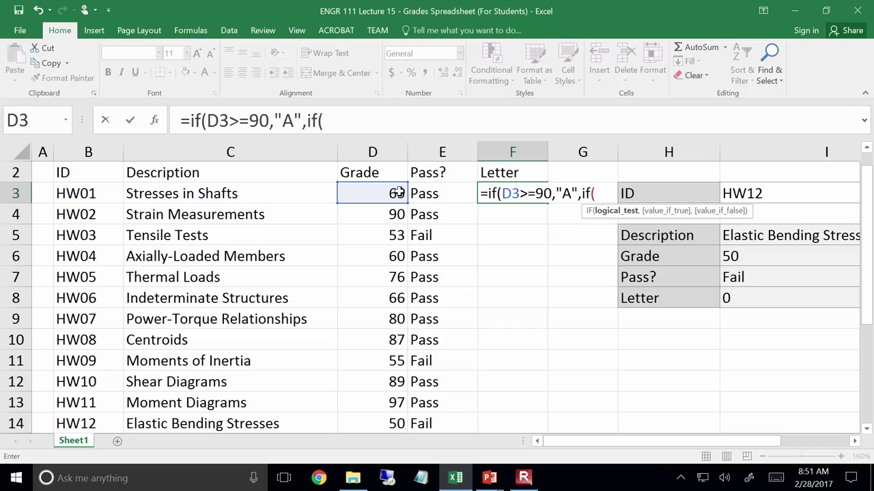
left_click(398, 193)
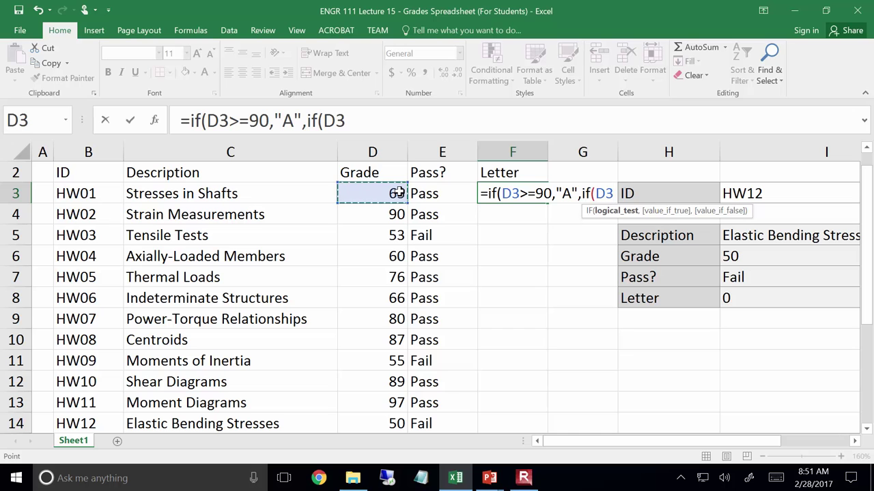
type(">=")
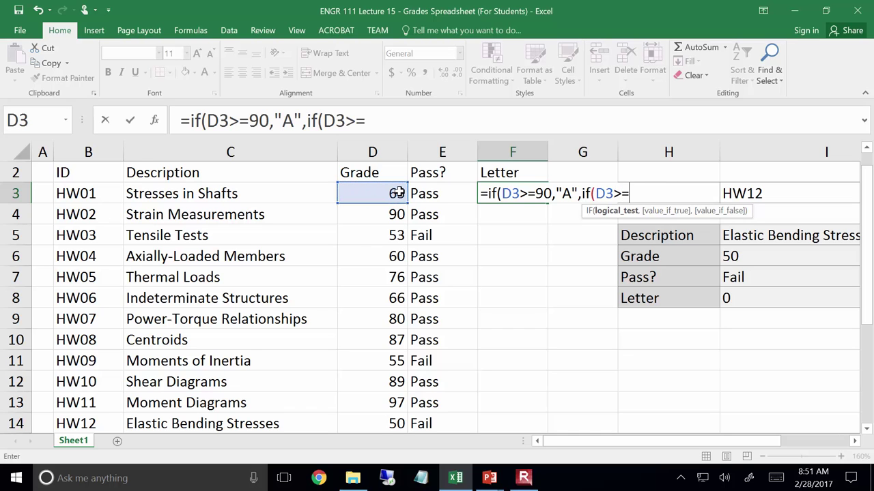
type("80,")
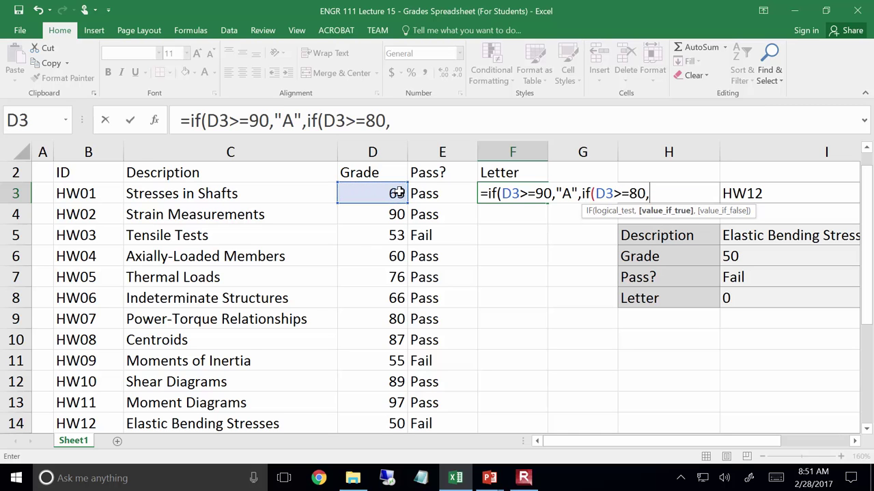
type("\"B\"")
type(",")
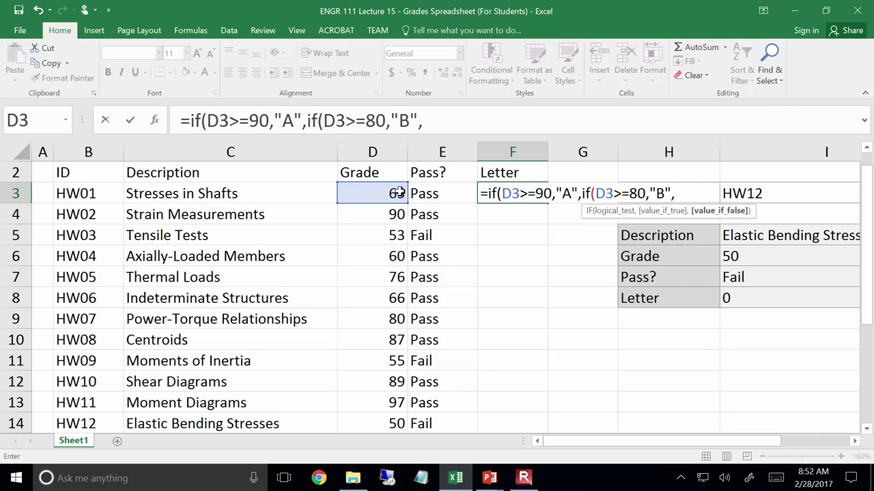
- Nest a third IF in the F3 formula, returning "C" when D3>=70
left_click(502, 121)
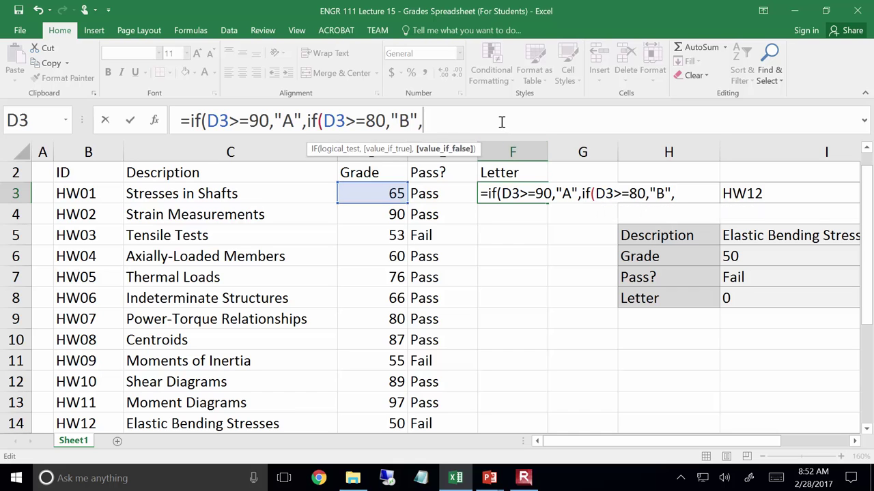
type("if")
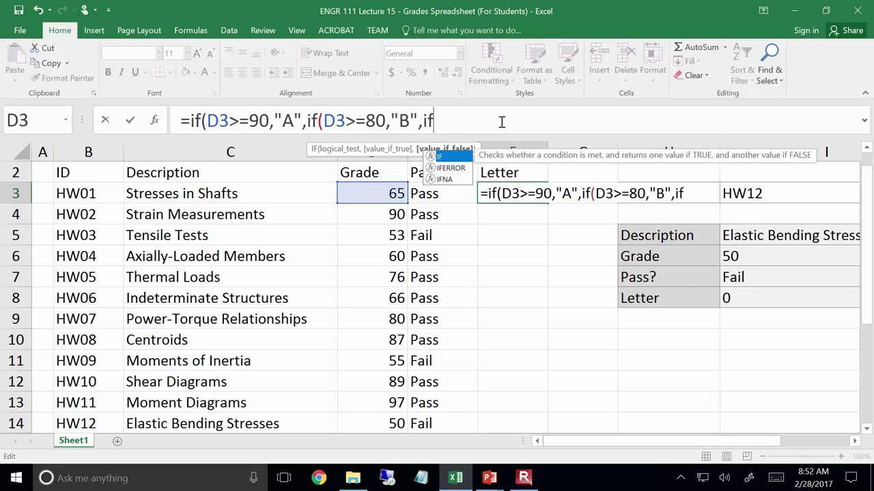
type("(d")
key("BackSpace")
type("D3>=70")
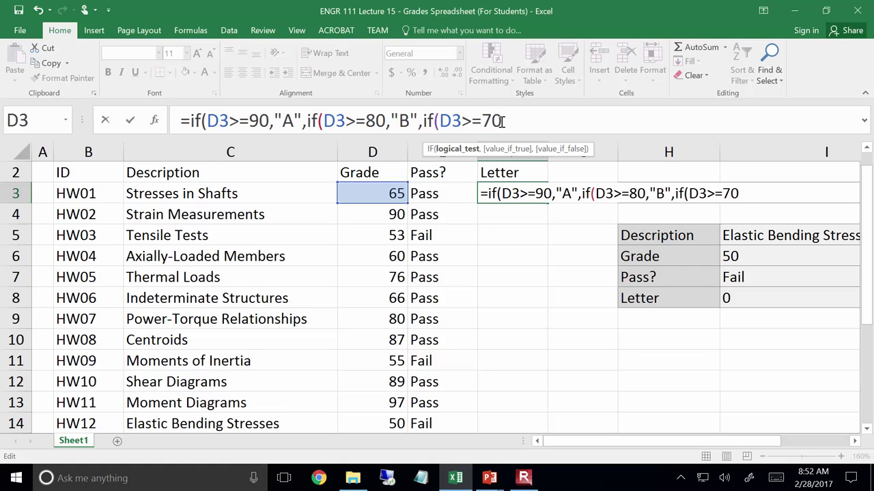
type(",")
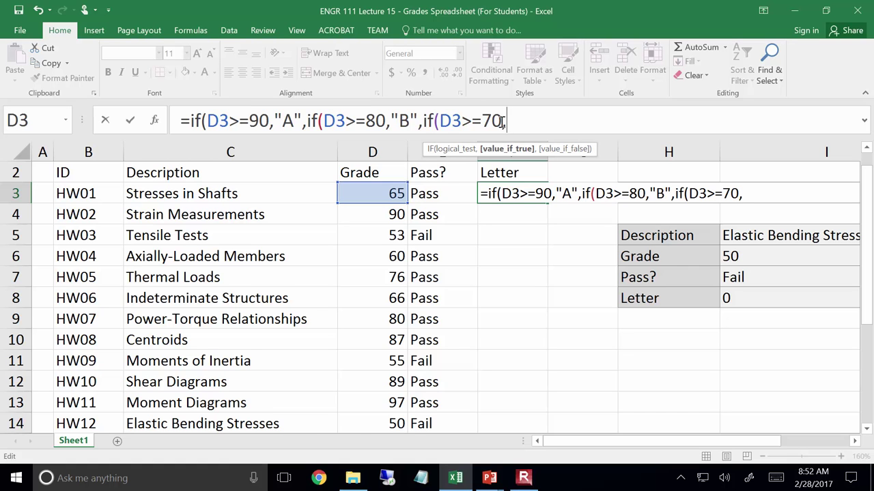
type("\"C\"")
type(",")
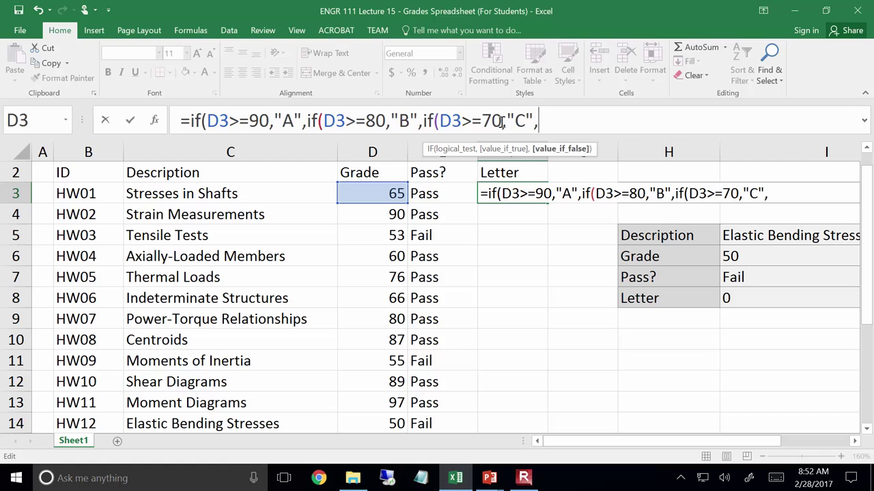
- Complete the F3 formula with a fourth IF returning "D" when D3>=60 and otherwise "F", closing all four parentheses
type("if")
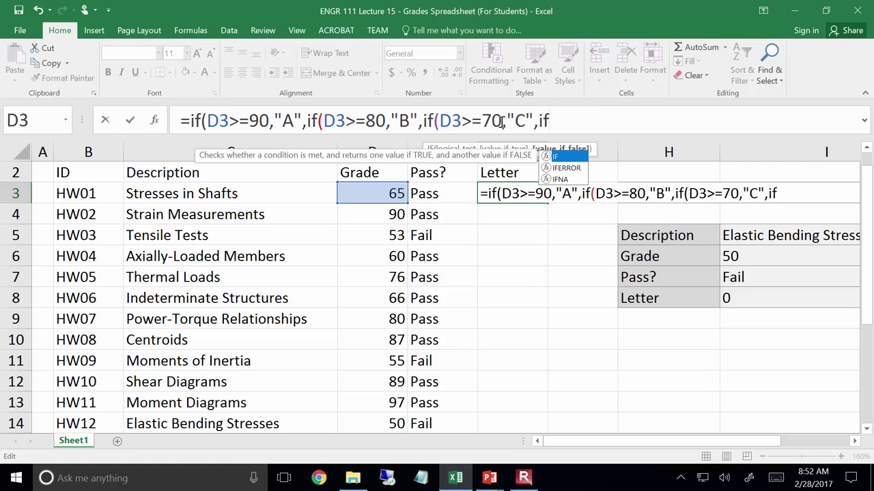
type("(")
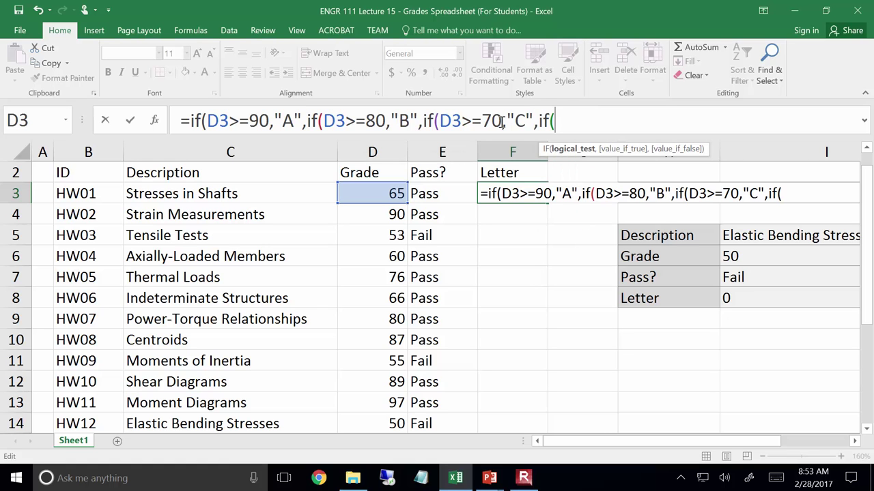
type("D3>=60,")
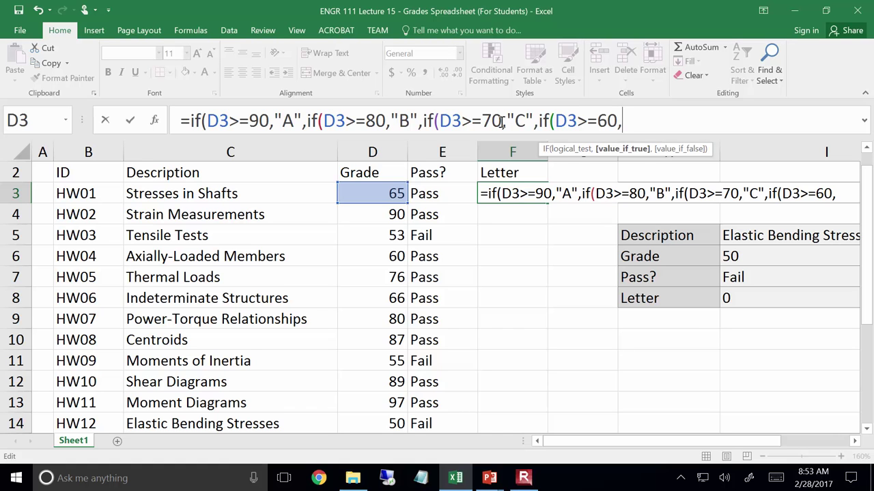
type("\"D\"")
type(",\"F\"")
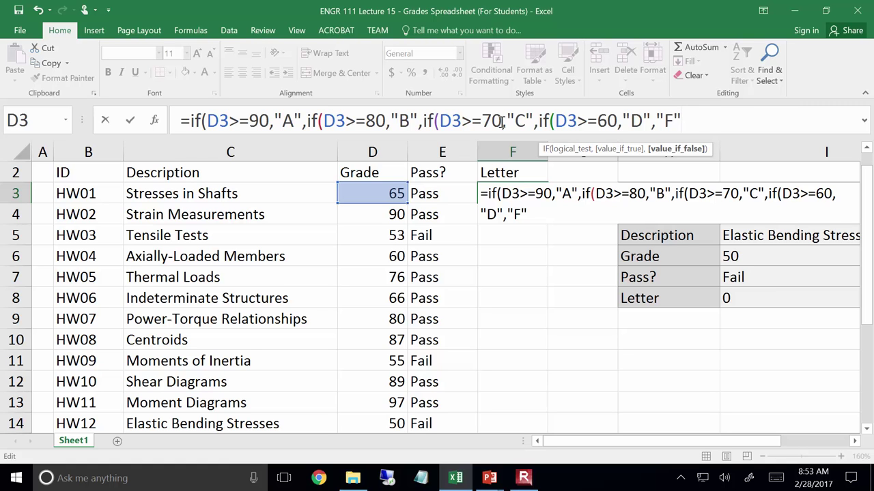
type("))))")
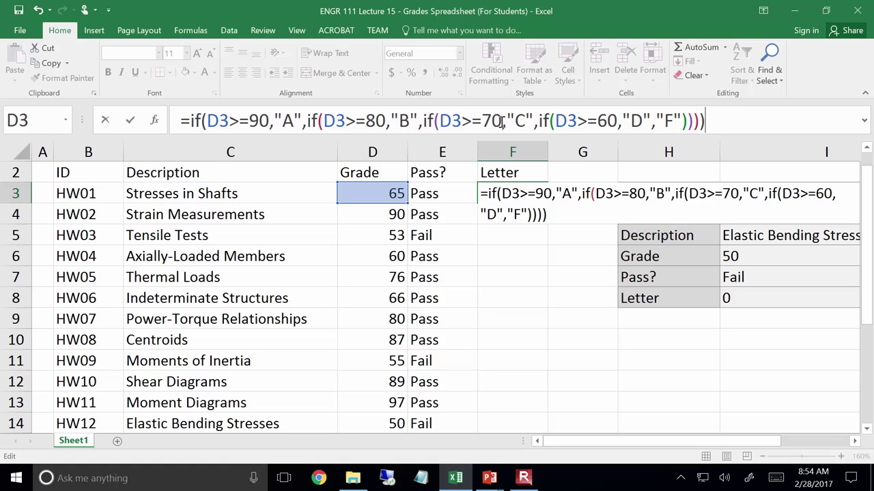
key("Return")
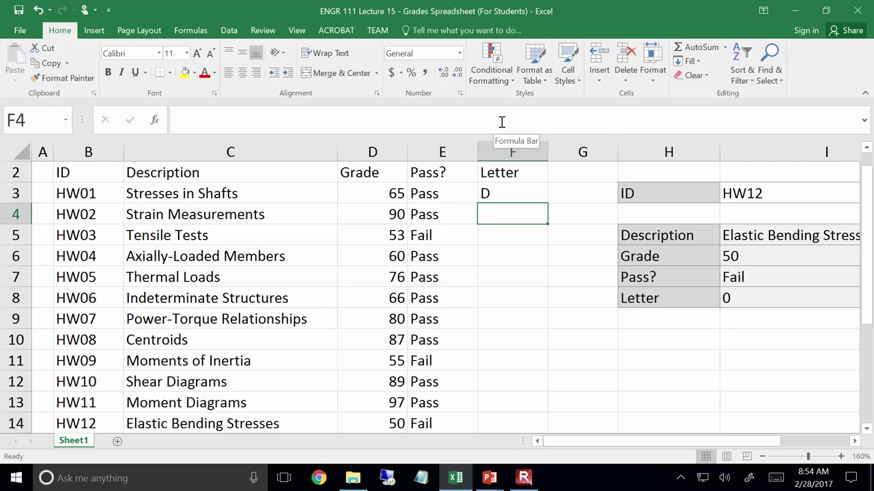
- Fill the nested IF formula from F3 down the Letter column for all the homework rows
left_click(517, 189)
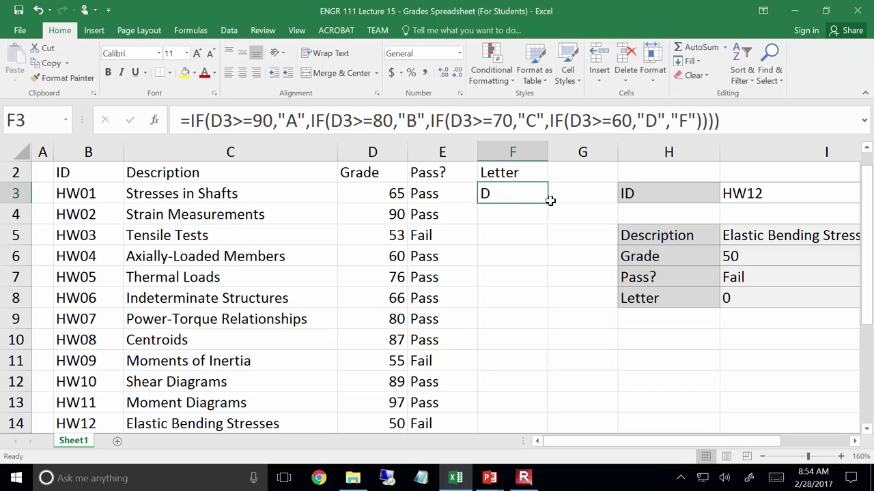
left_click_drag(548, 203, 547, 203)
double_click(547, 203)
scroll(548, 202, "down", 1)
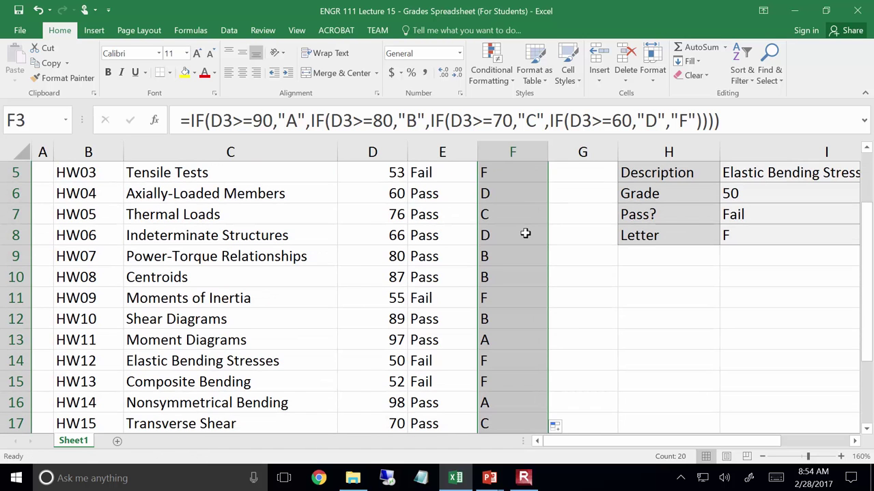
- Copy the whole grades table B2:F22 and paste it below the original, starting at B27
scroll(525, 234, "down", 1, "ctrl")
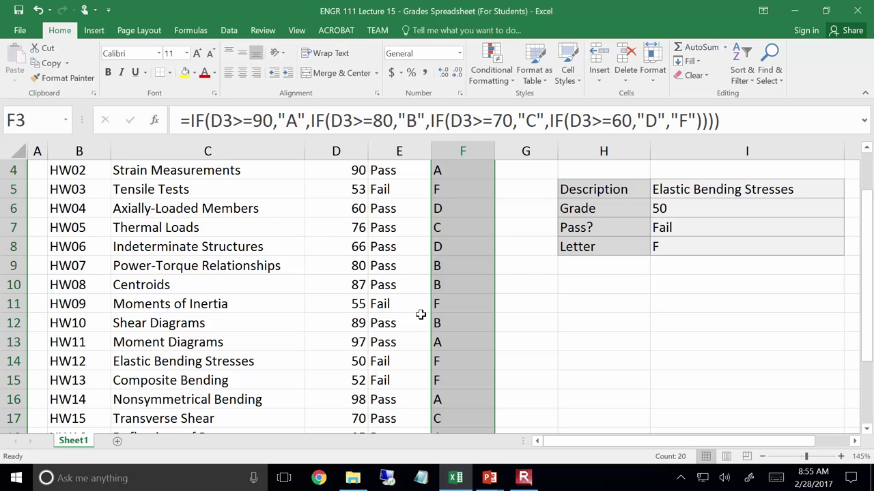
scroll(420, 315, "down", 4, "ctrl")
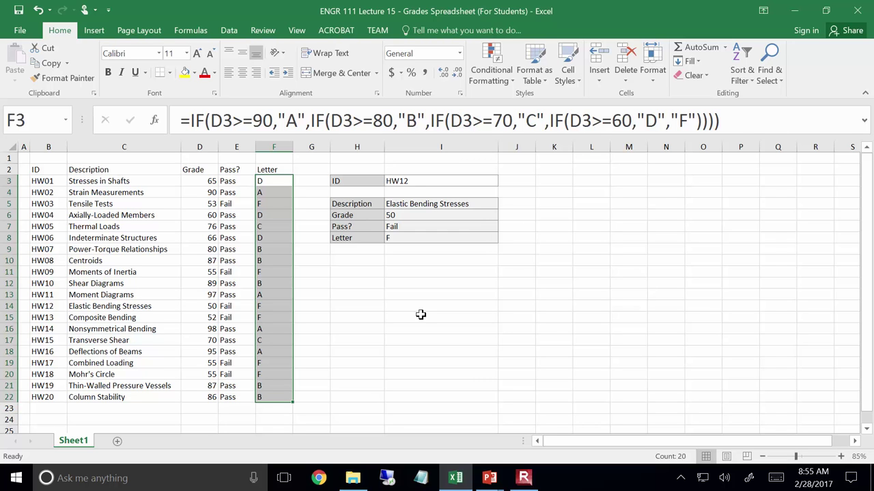
left_click(43, 171)
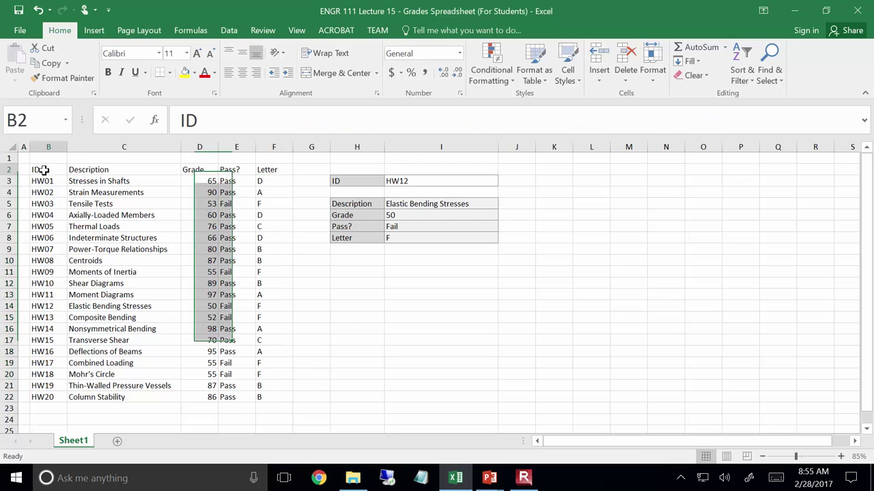
left_click_drag(43, 171, 273, 393)
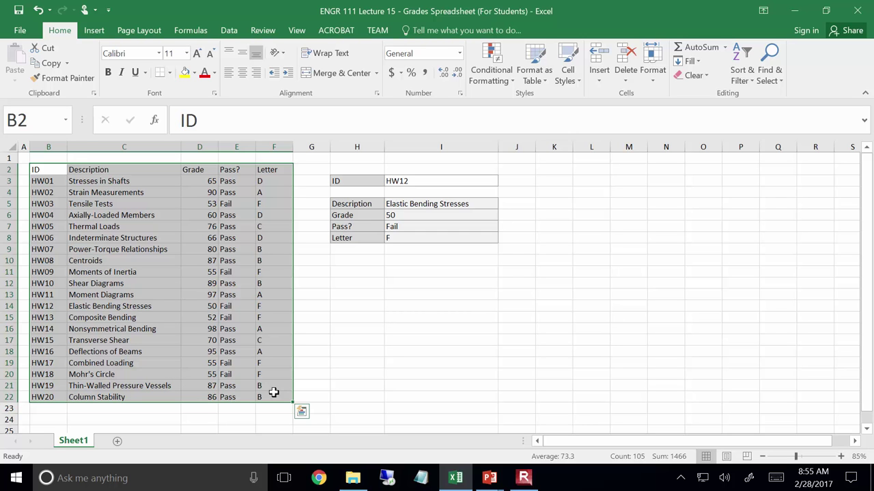
key("ctrl+c")
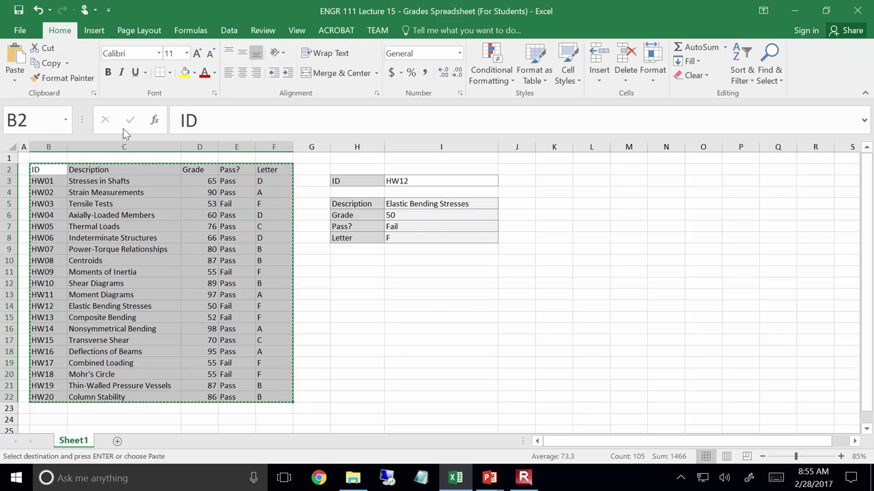
scroll(96, 298, "down", 1)
scroll(96, 299, "down", 3)
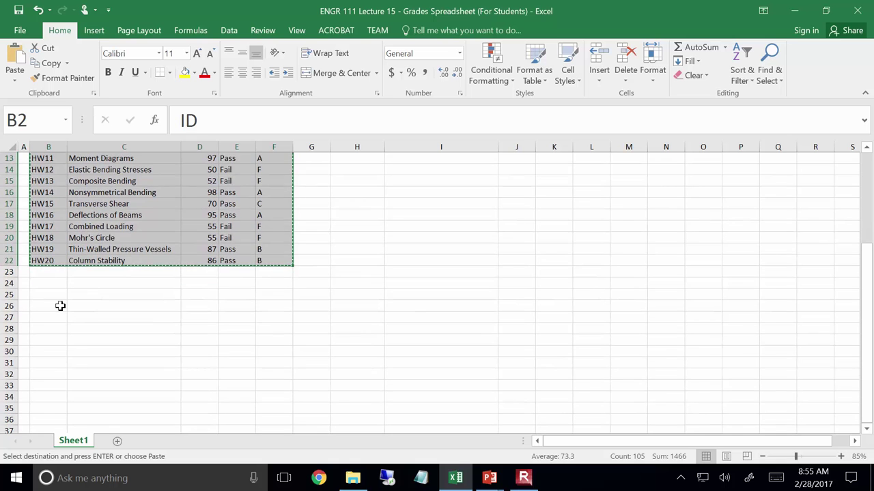
left_click(46, 316)
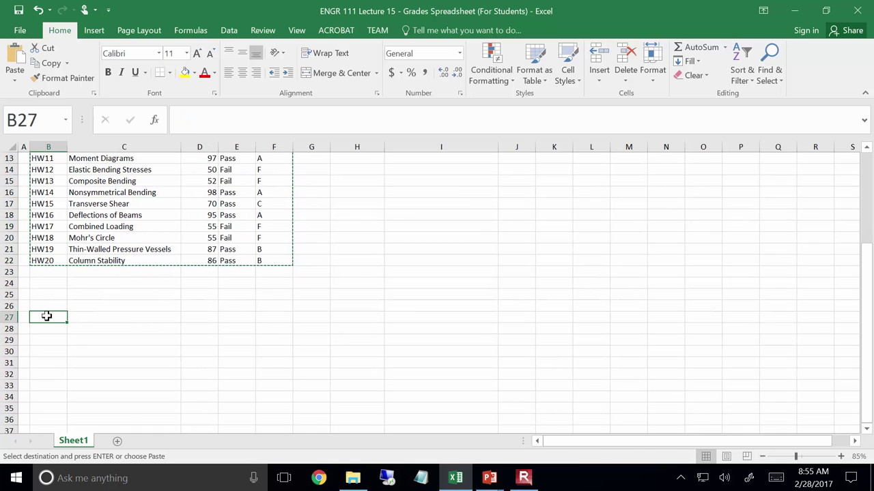
key("ctrl+v")
scroll(99, 303, "down", 4)
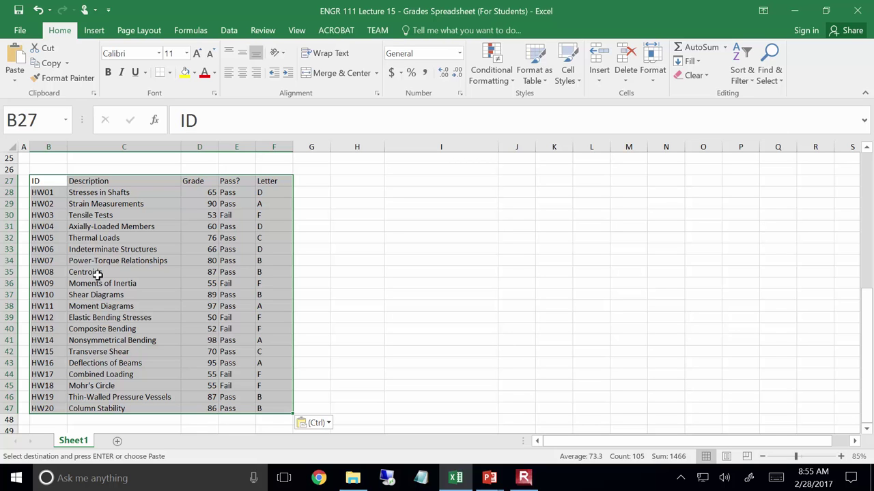
left_click(214, 241)
left_click(233, 258)
left_click(251, 250)
left_click(261, 258)
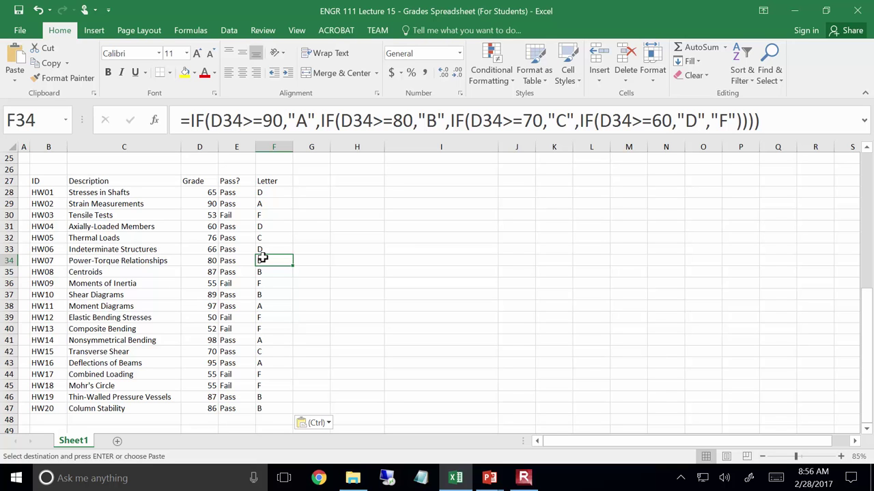
- Format the copied grades range B27:F47 as a table with headers, using the blue Light style with a solid header row
left_click_drag(49, 181, 273, 408)
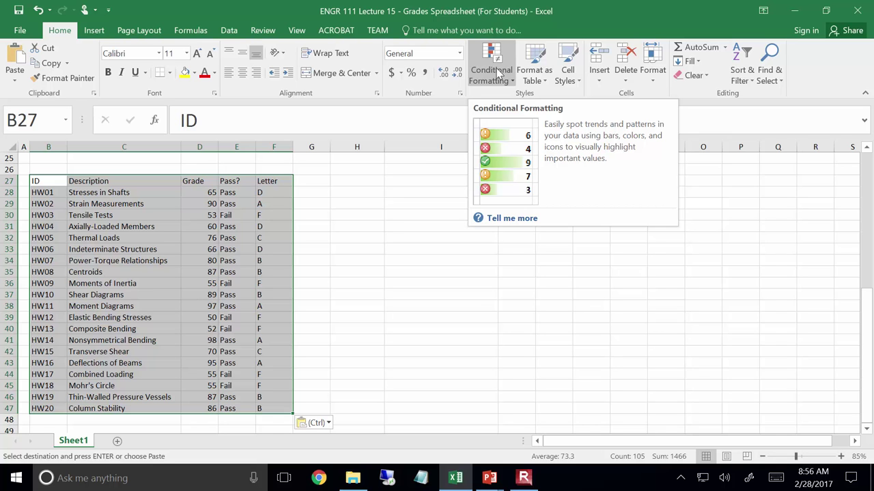
left_click(534, 77)
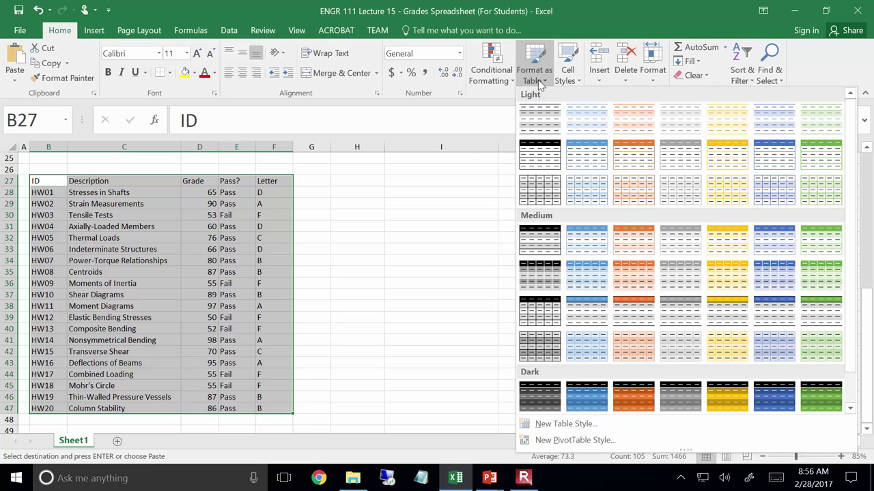
left_click(598, 170)
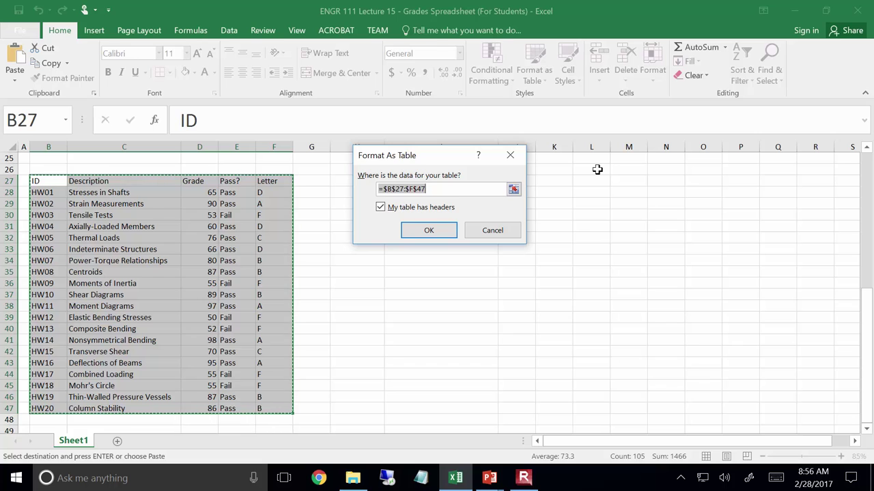
key("Return")
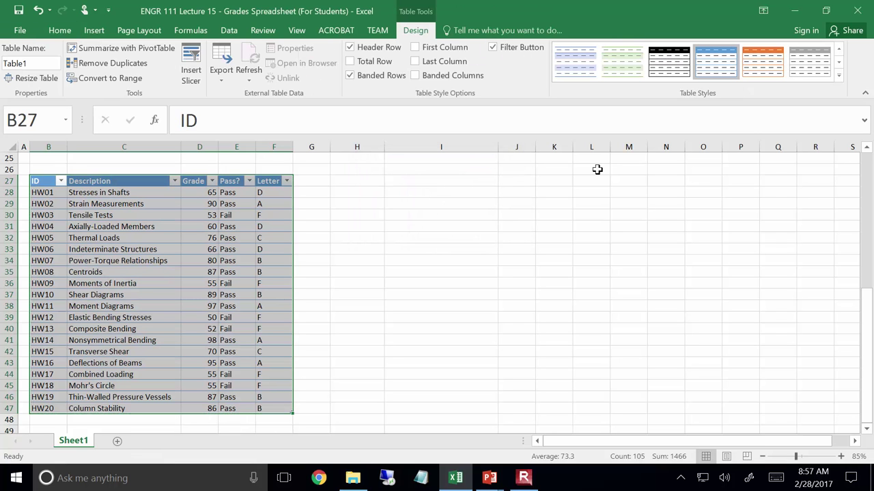
left_click(488, 302)
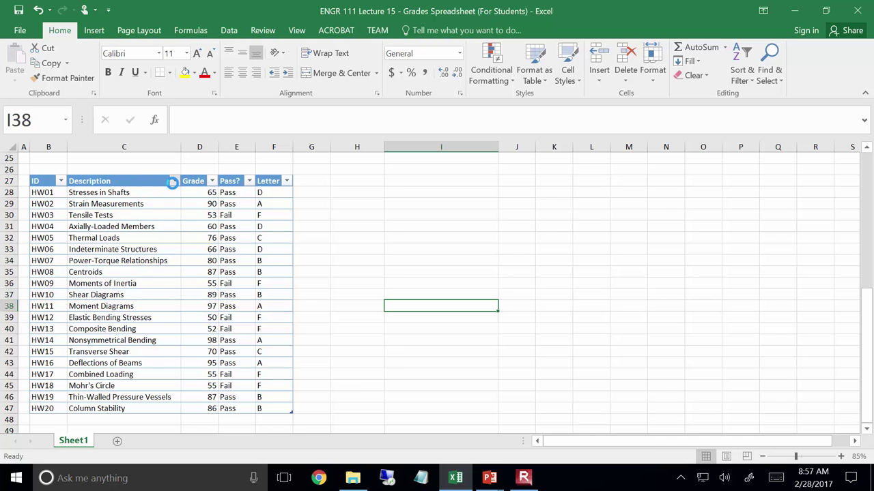
- Sort the new table by Description from A to Z, and re-sort it by Grade from largest to smallest
left_click(175, 180)
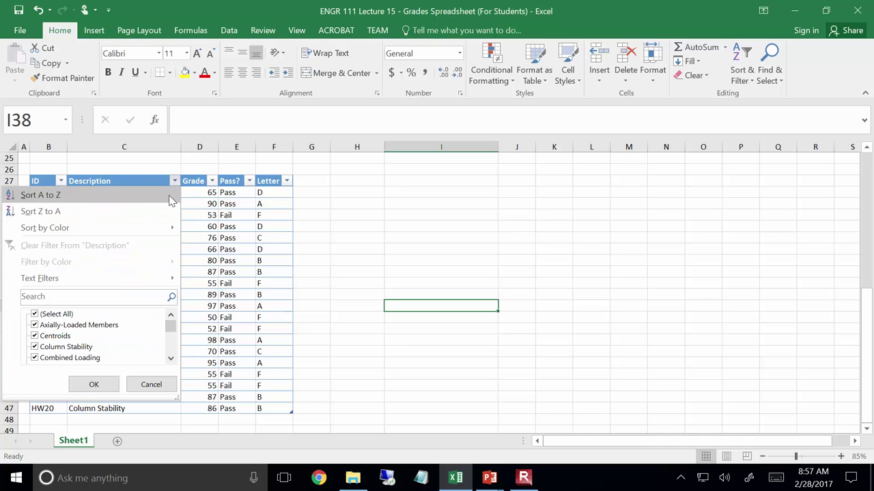
left_click(168, 194)
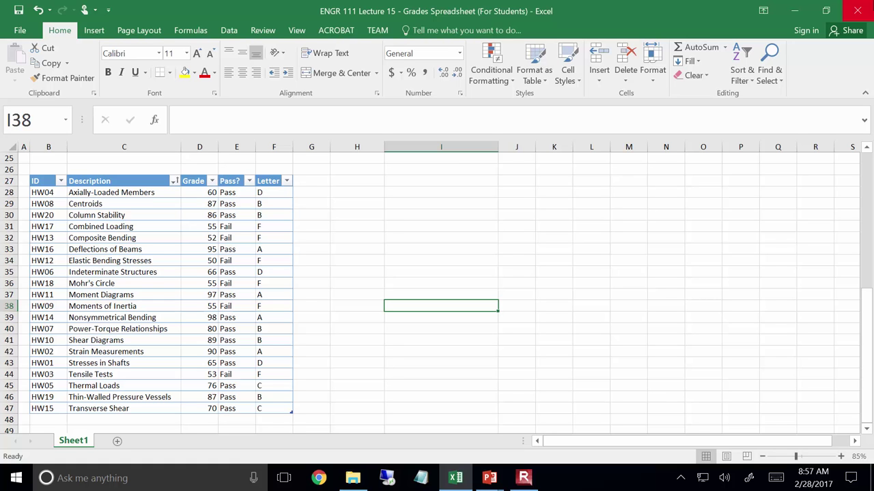
left_click(211, 182)
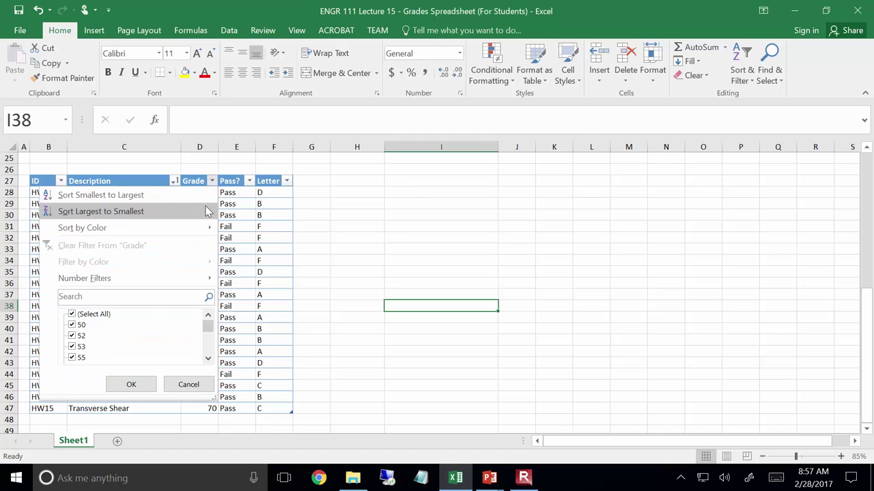
left_click(205, 211)
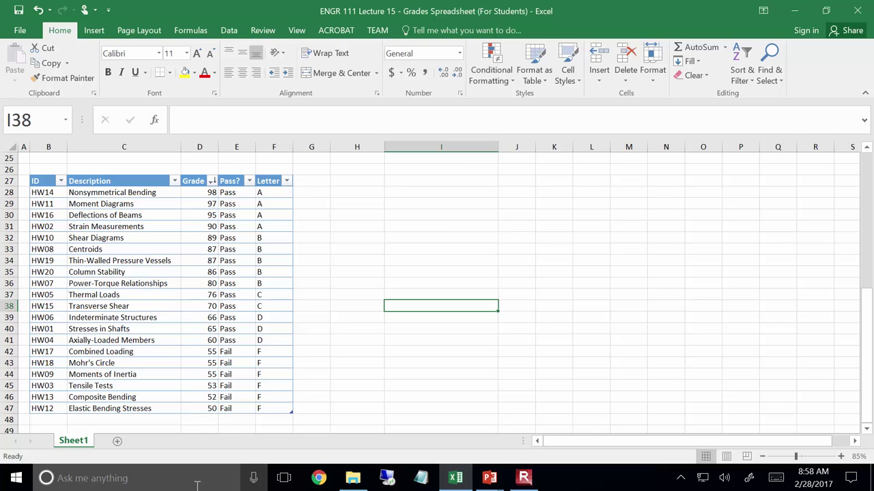
- Sort the formatted table by ID from A to Z
left_click(53, 192)
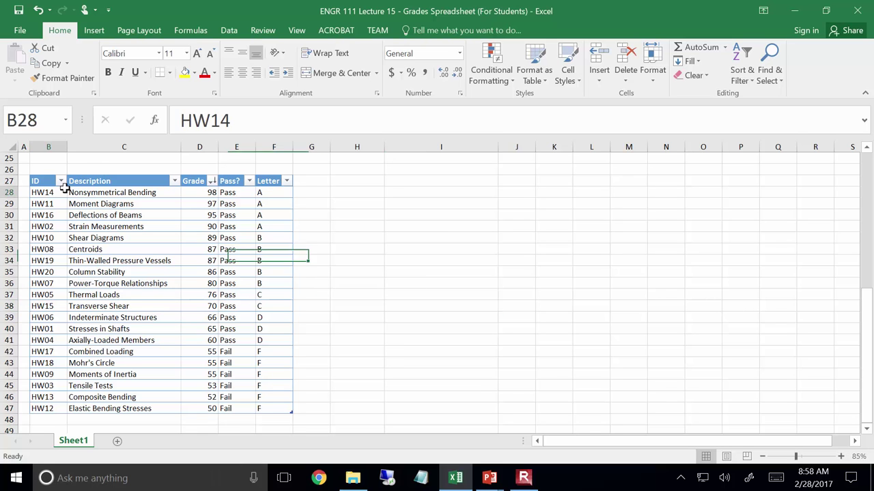
left_click(61, 182)
left_click(64, 195)
left_click(350, 229)
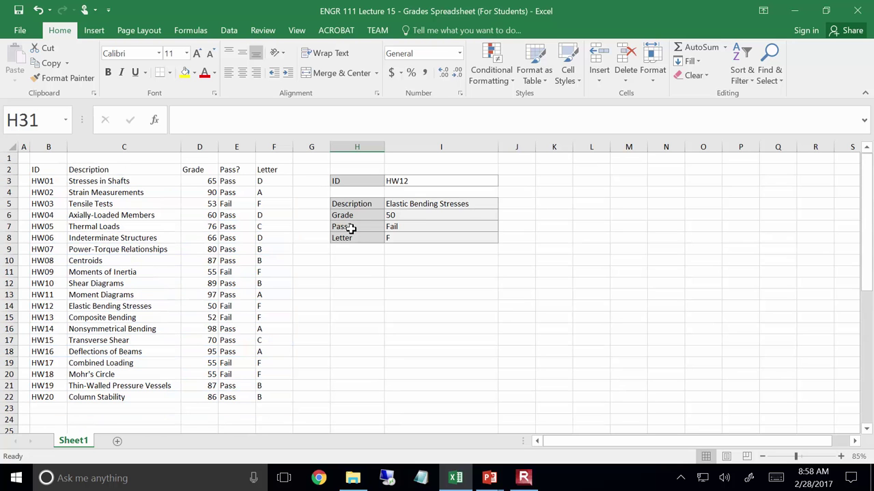
- Set the lookup ID in cell I3 to HW07
scroll(449, 240, "up", 1)
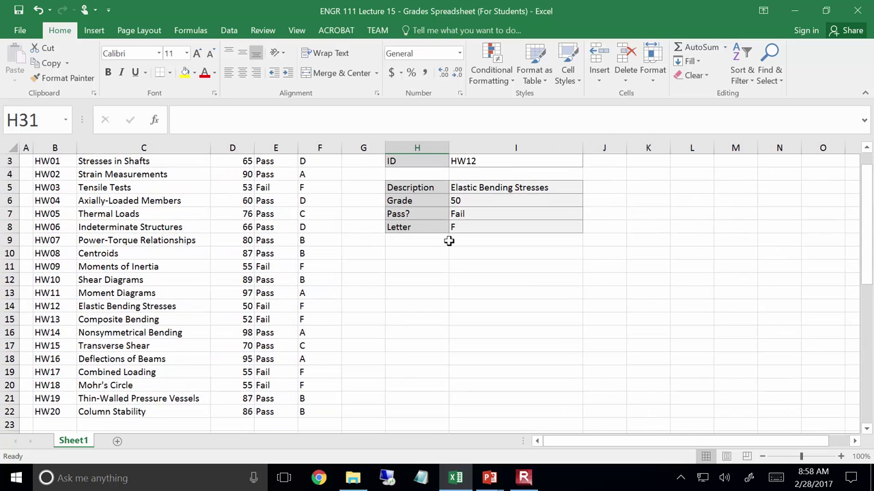
scroll(449, 241, "up", 1)
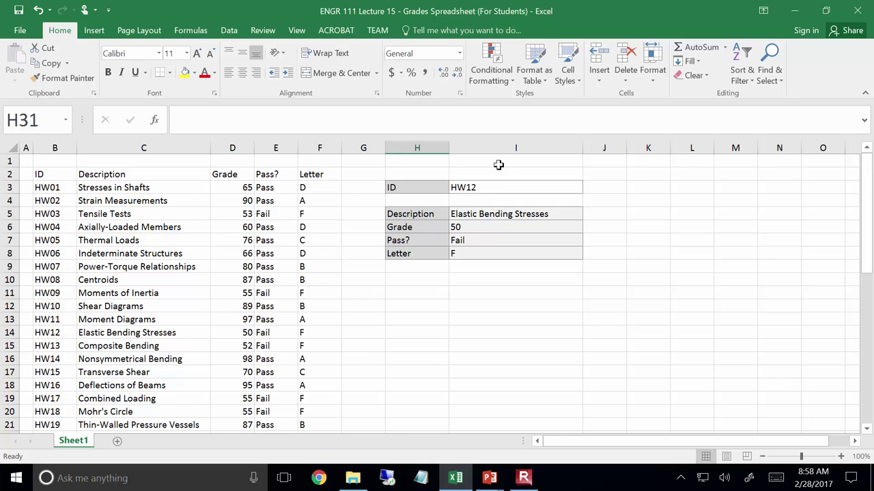
left_click(491, 187)
left_click(468, 119)
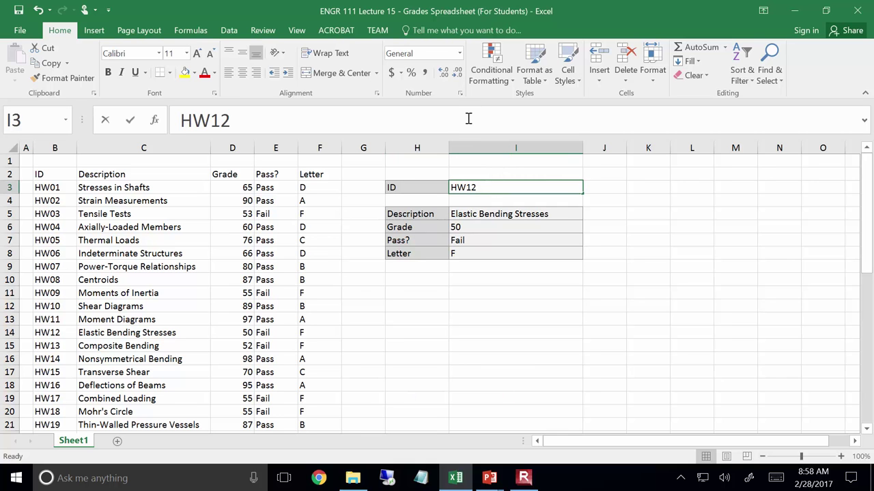
key("BackSpace")
key("BackSpace")
type("07")
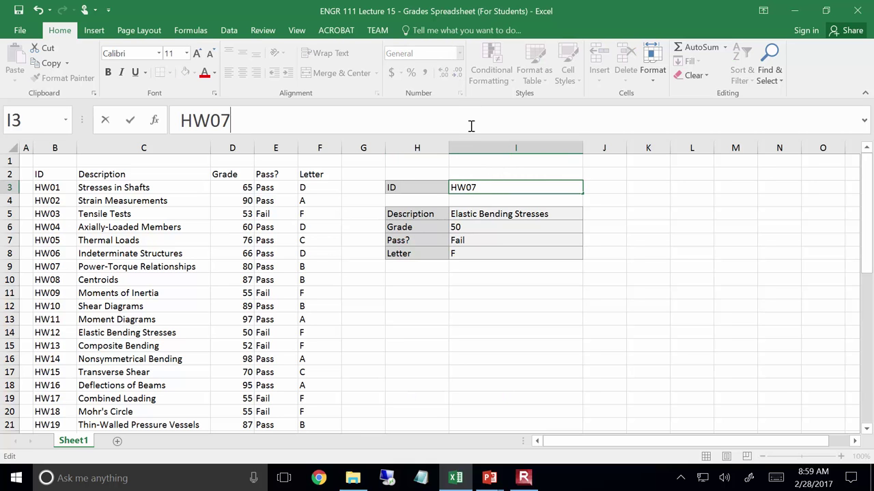
key("Return")
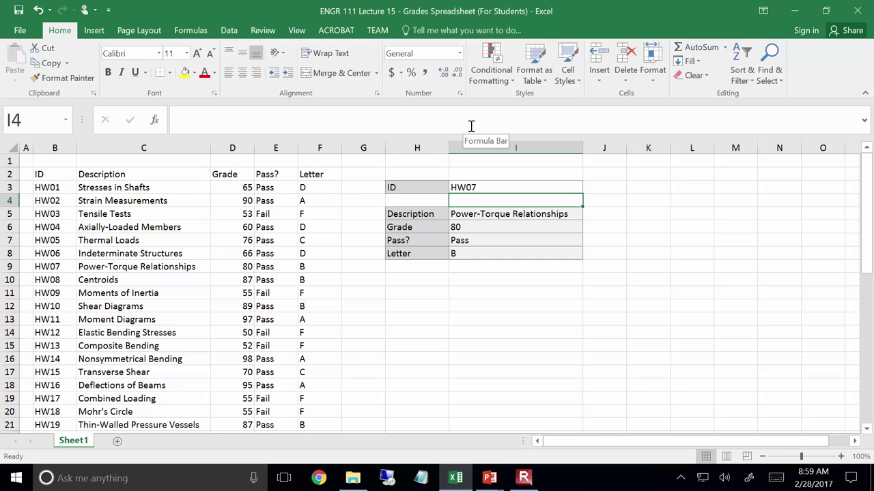
- Start a data validation rule for the lookup ID cell I3 that allows a List
key("Up")
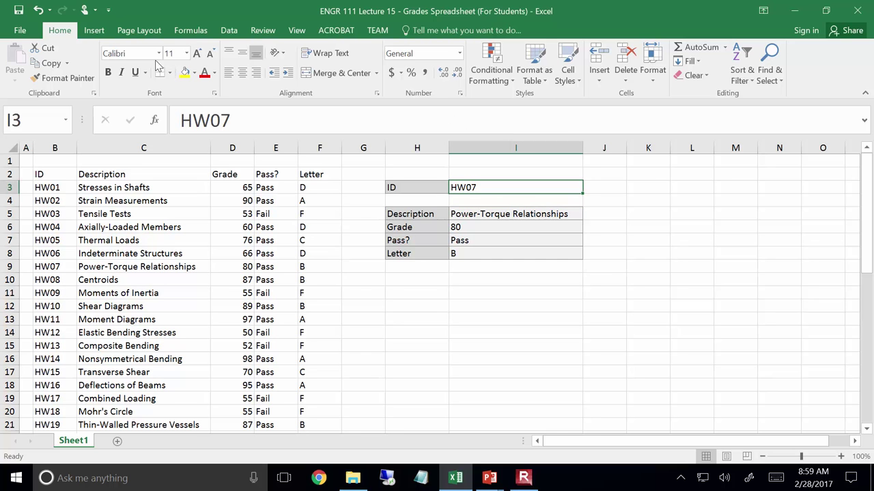
left_click(226, 32)
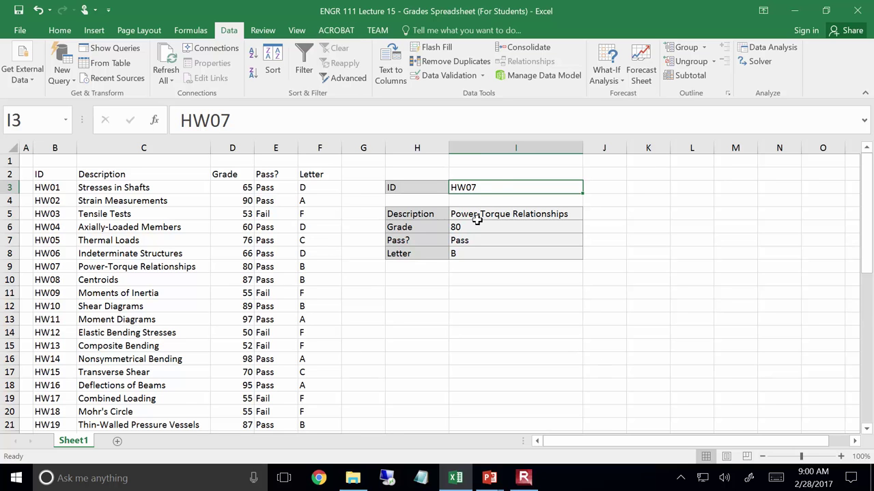
left_click(444, 75)
left_click_drag(431, 91, 208, 64)
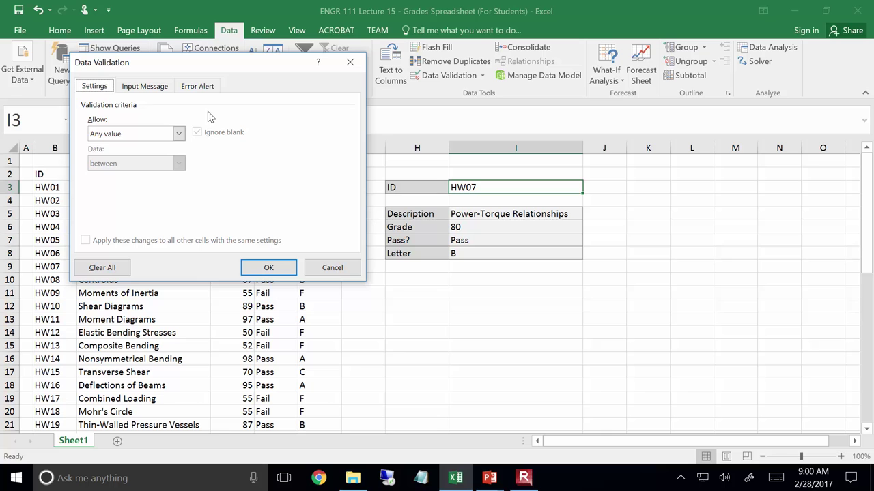
left_click(172, 133)
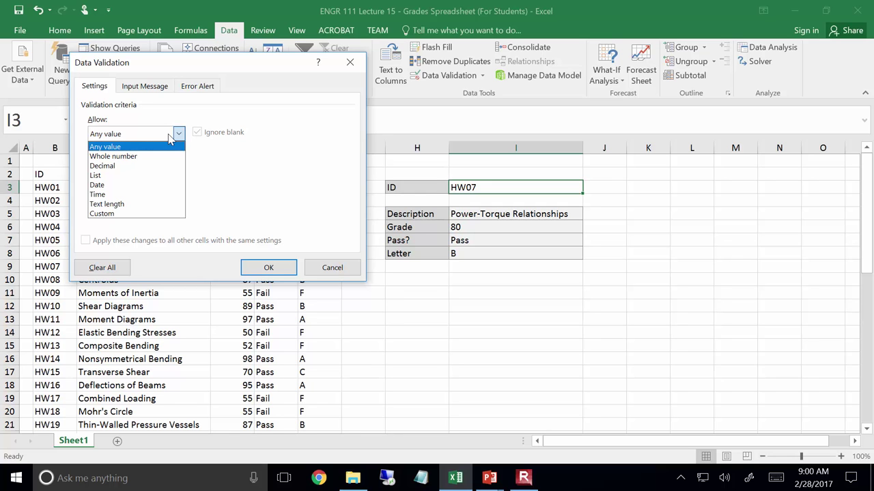
left_click(96, 176)
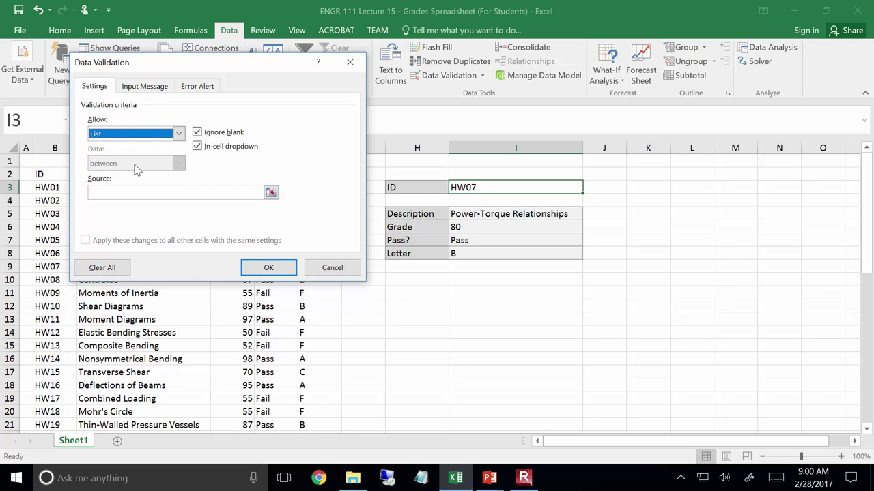
left_click_drag(233, 69, 580, 94)
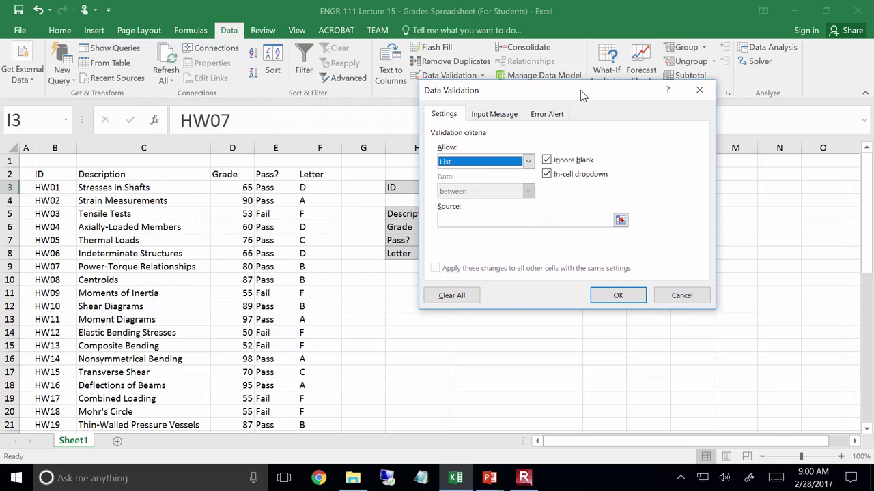
- Use the homework IDs in $B$3:$B$22 as the validation list's source and apply the rule
left_click(620, 220)
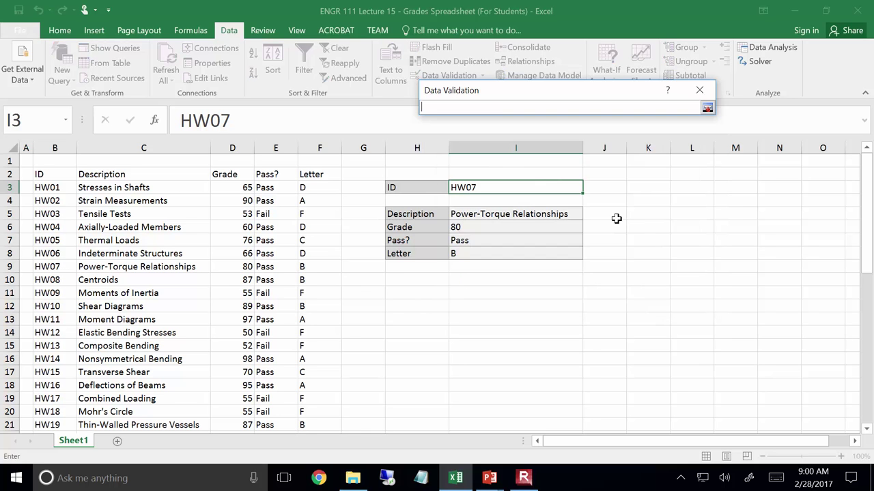
scroll(37, 180, "down", 1)
scroll(50, 190, "up", 1)
left_click_drag(50, 190, 50, 411)
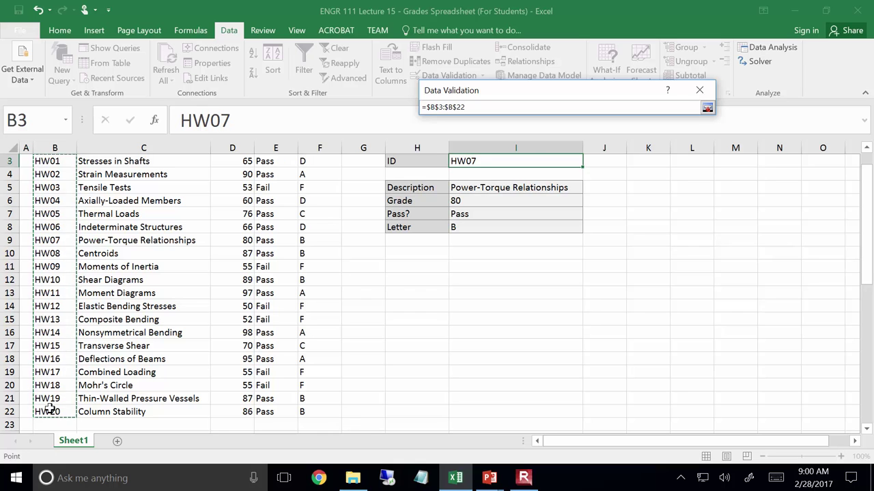
left_click(707, 108)
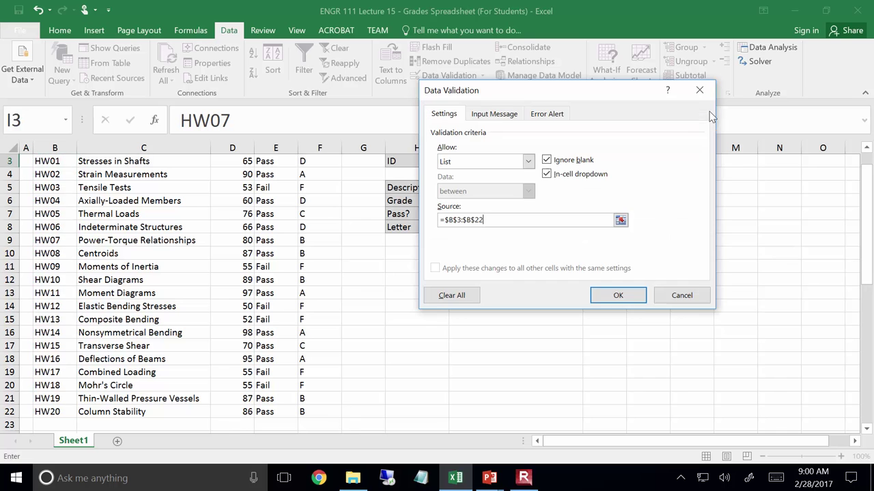
left_click(628, 296)
- Choose HW04 from the in-cell dropdown in I3 as the lookup ID
scroll(640, 182, "up", 6, "ctrl")
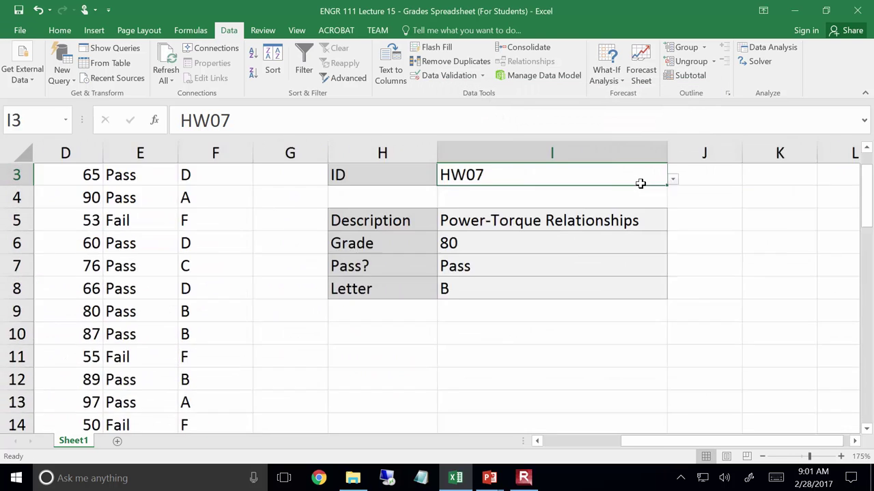
scroll(641, 195, "up", 1, "ctrl")
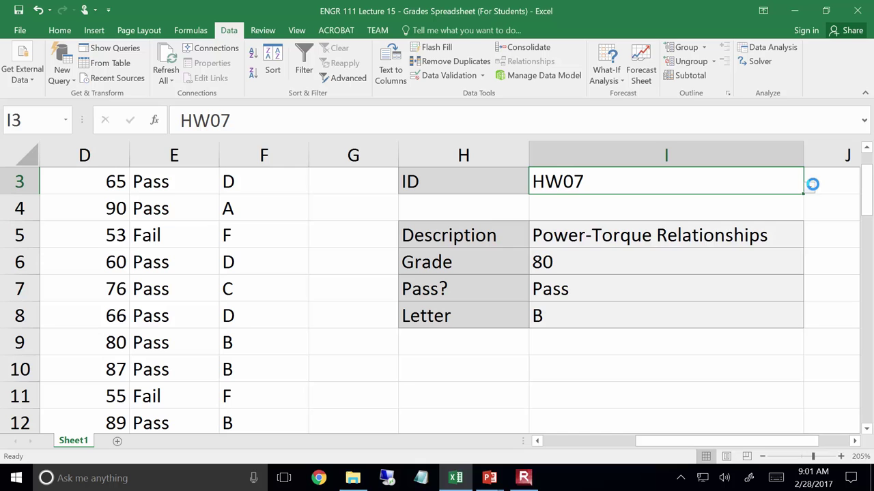
left_click(809, 187)
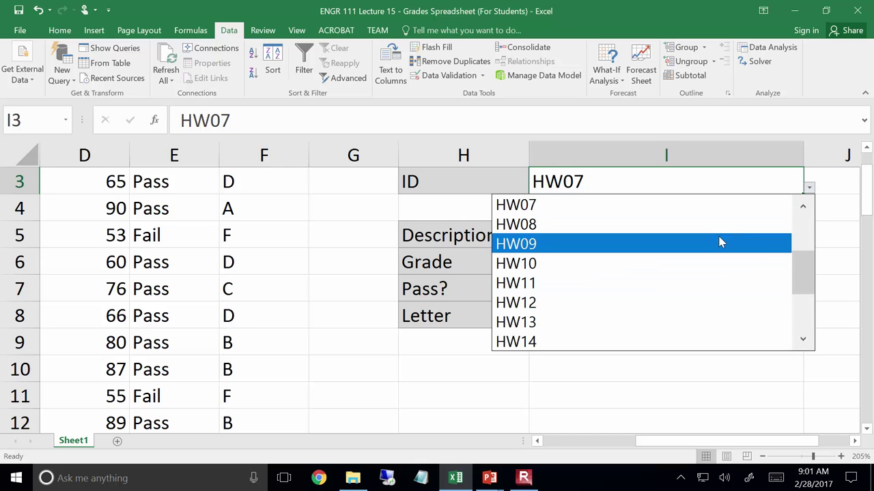
left_click_drag(799, 275, 800, 235)
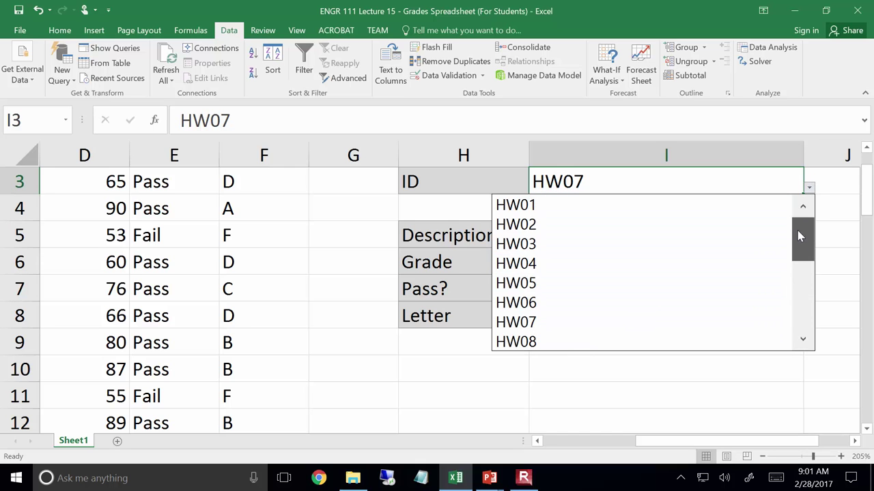
left_click(657, 271)
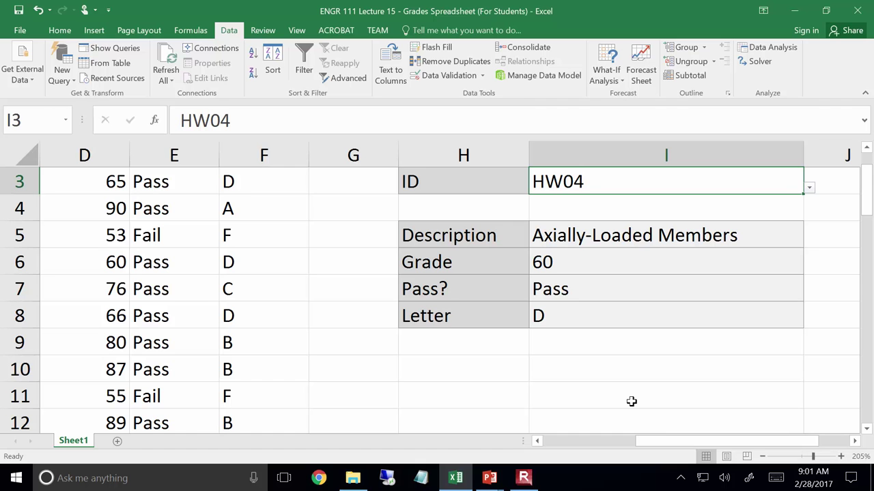
- Rename the Indeterminate Structures ID in B8 to HW06a
left_click_drag(643, 442, 519, 443)
left_click(128, 317)
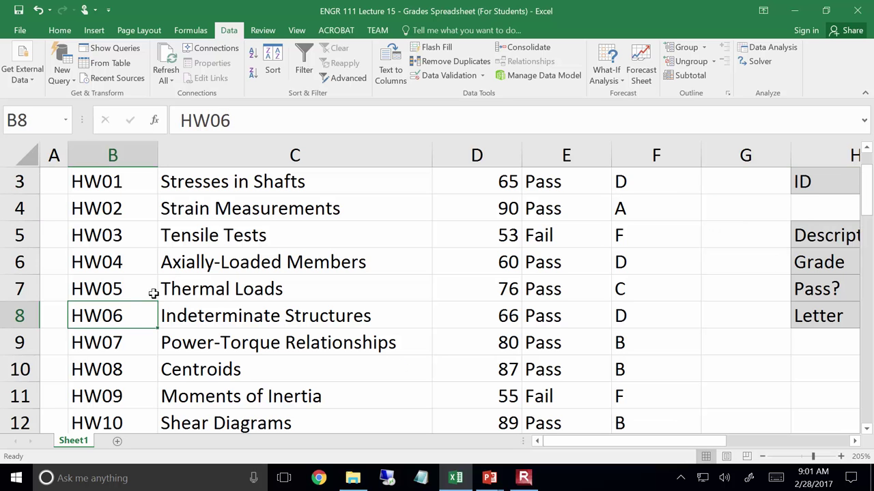
left_click(241, 117)
type("a")
key("Return")
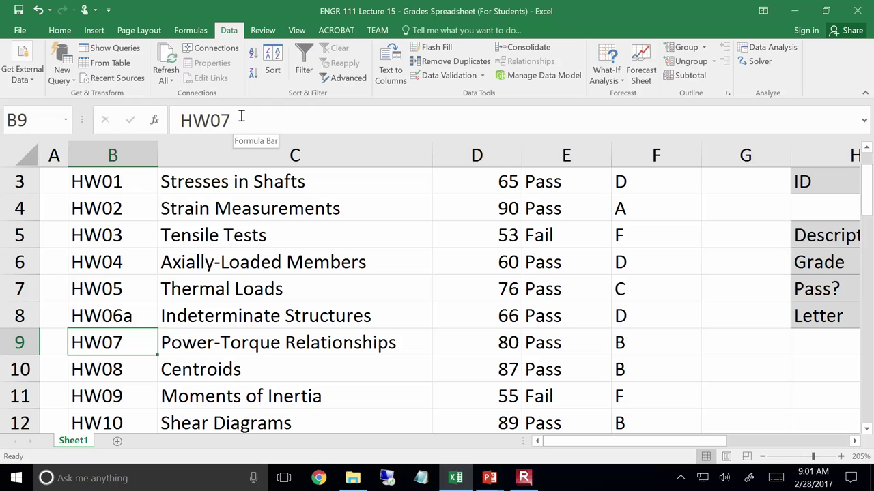
- Replace the Power-Torque Relationships ID in B9 with HW06b
type("Ho")
key("BackSpace")
type("W")
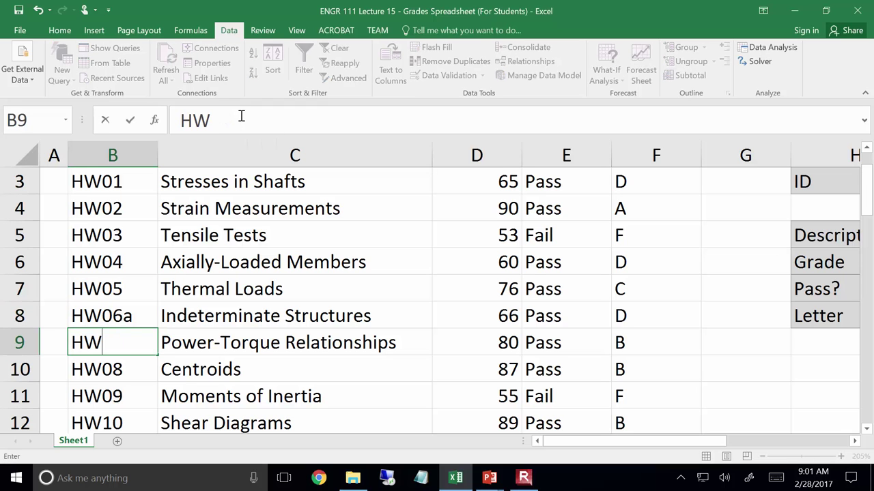
type("06a")
key("BackSpace")
type("b")
key("Return")
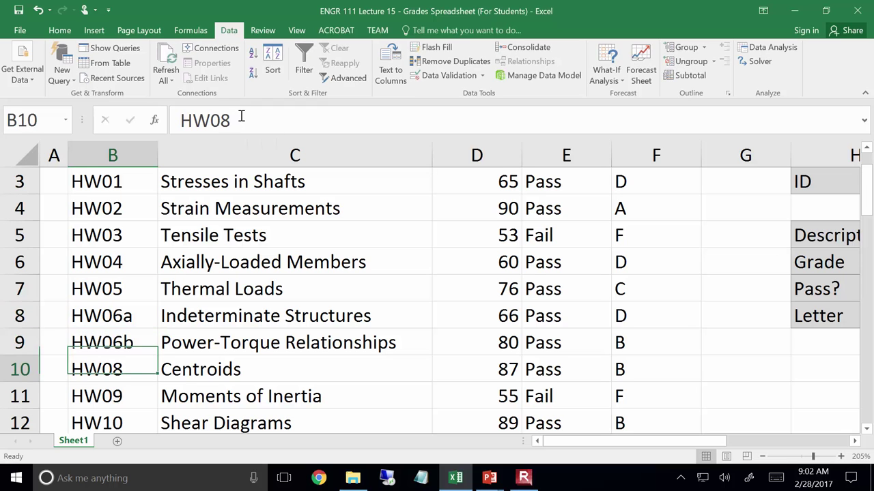
- Check the in-cell dropdown in I3 for the renamed homework IDs
left_click_drag(710, 441, 764, 442)
left_click(700, 182)
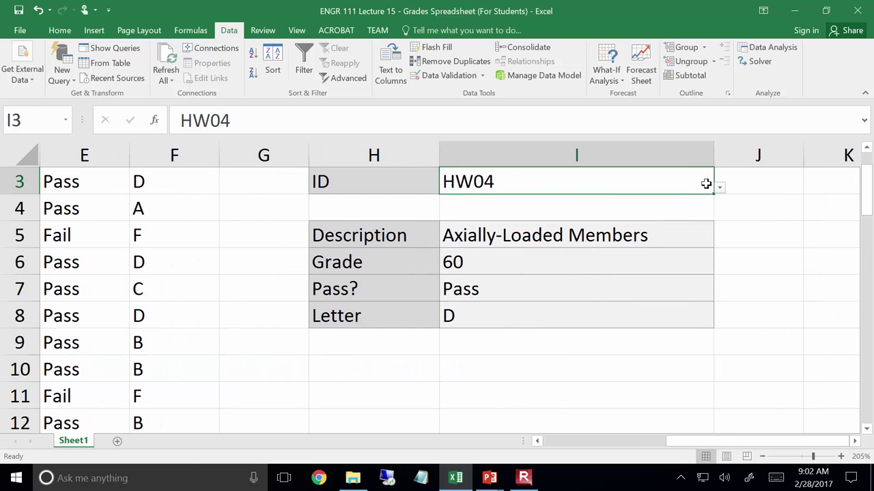
left_click(720, 189)
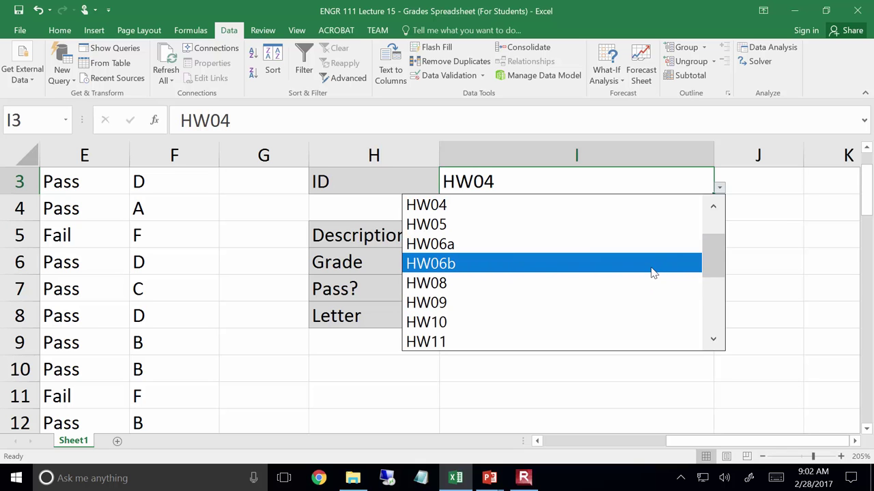
- Go to the Lecture Notes folder in File Explorer, and switch to the ENGR 111 Announcements presentation in PowerPoint
mouse_move(485, 477)
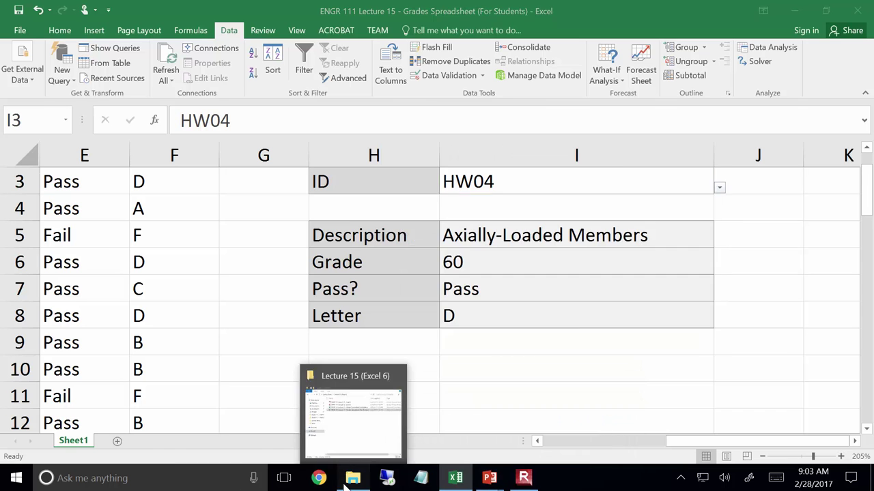
left_click(346, 483)
left_click(431, 65)
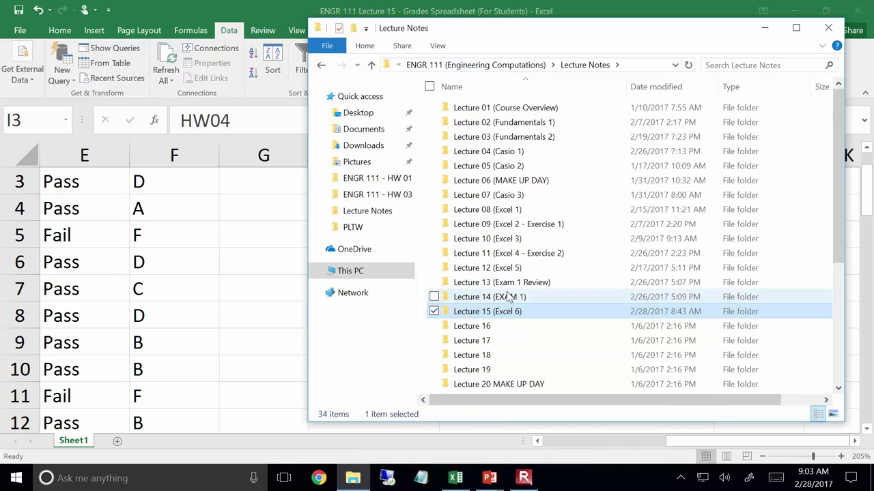
left_click(489, 478)
left_click(465, 431)
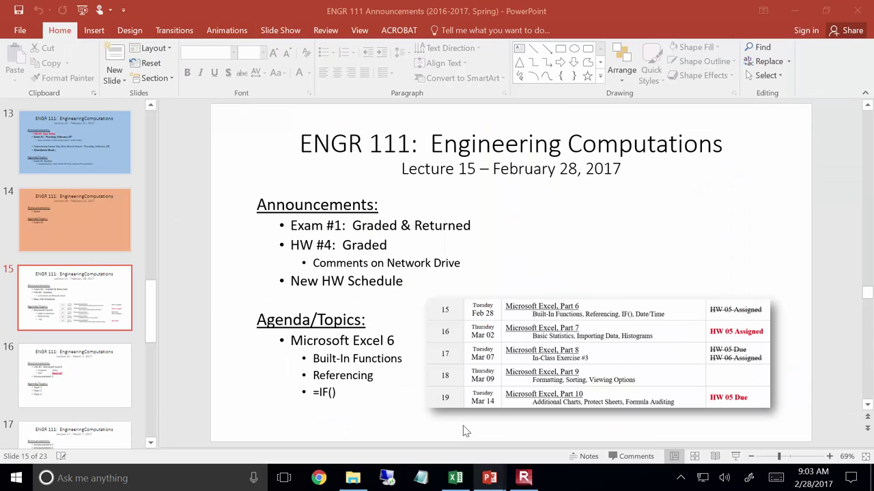